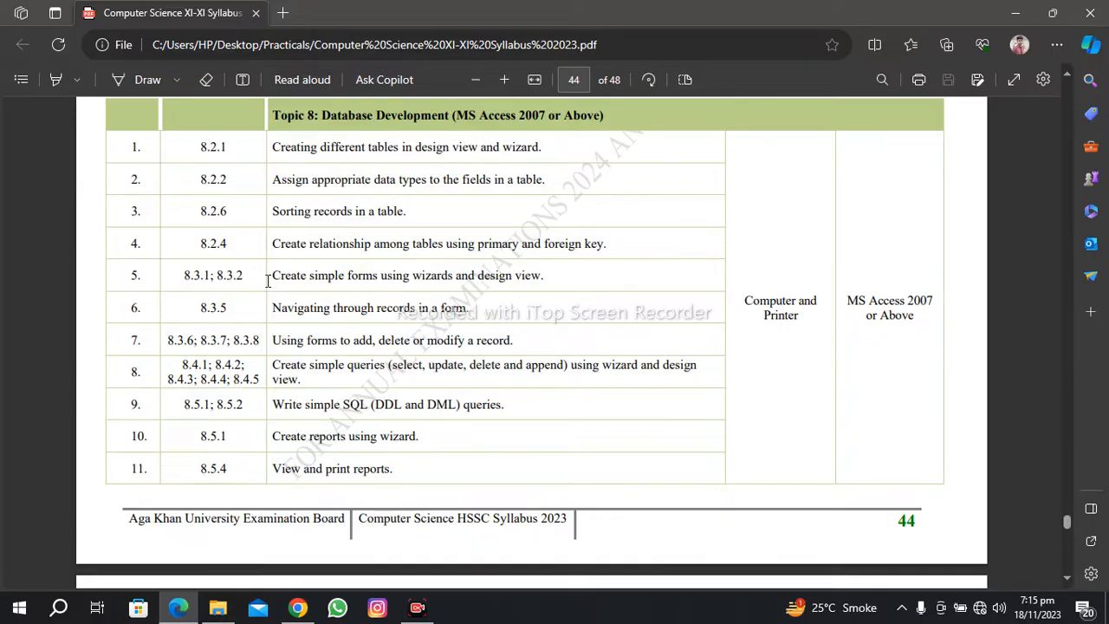
Step: Switch to File Explorer, create a folder named Practical 04 inside the Practicals folder, and open it
key("alt+Tab")
key("alt+Tab")
key("alt+Tab")
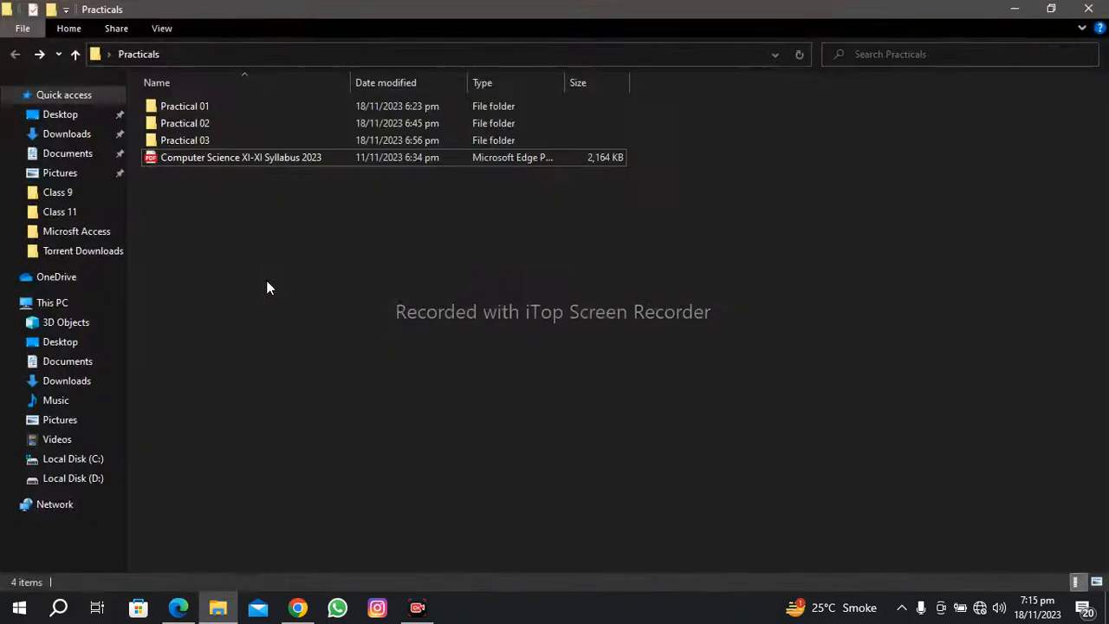
right_click(270, 260)
mouse_move(345, 472)
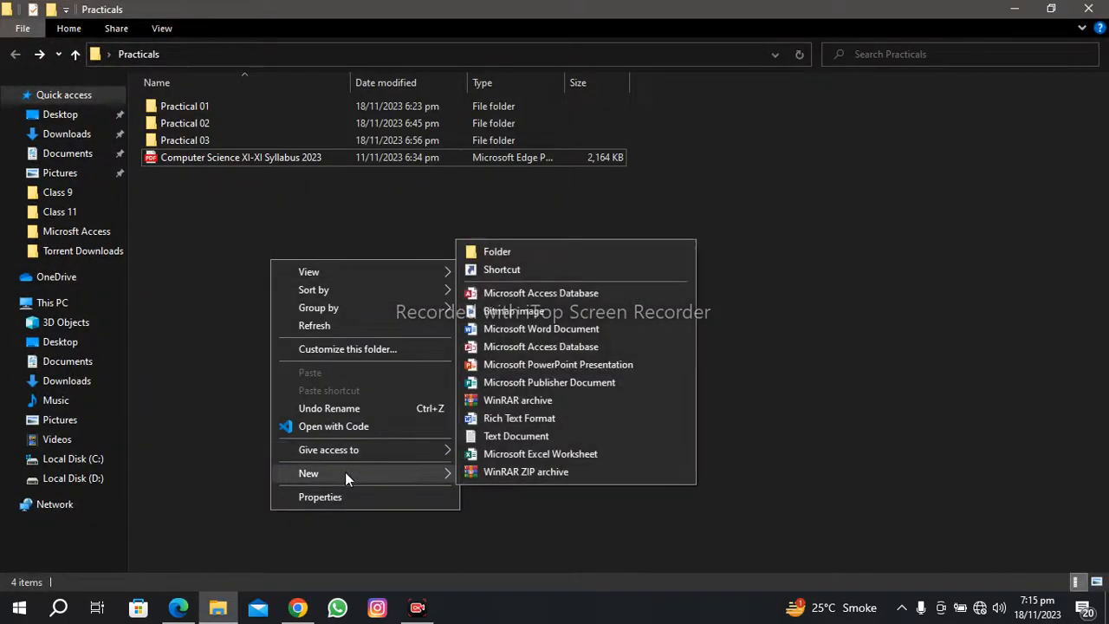
left_click(496, 252)
key("BackSpace")
type("P")
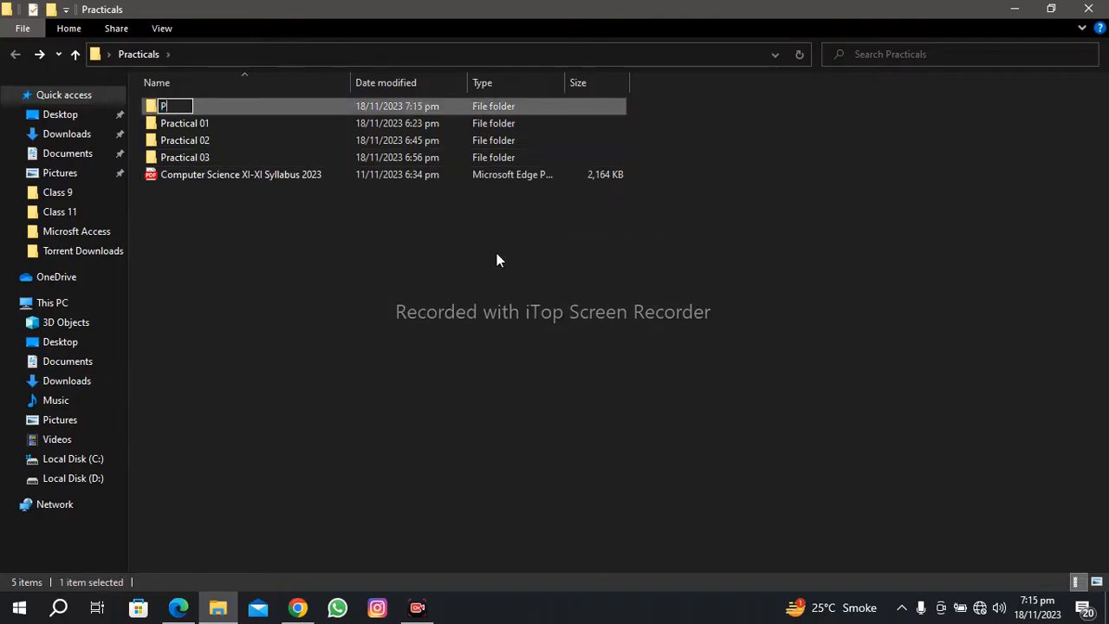
type("ractical 04")
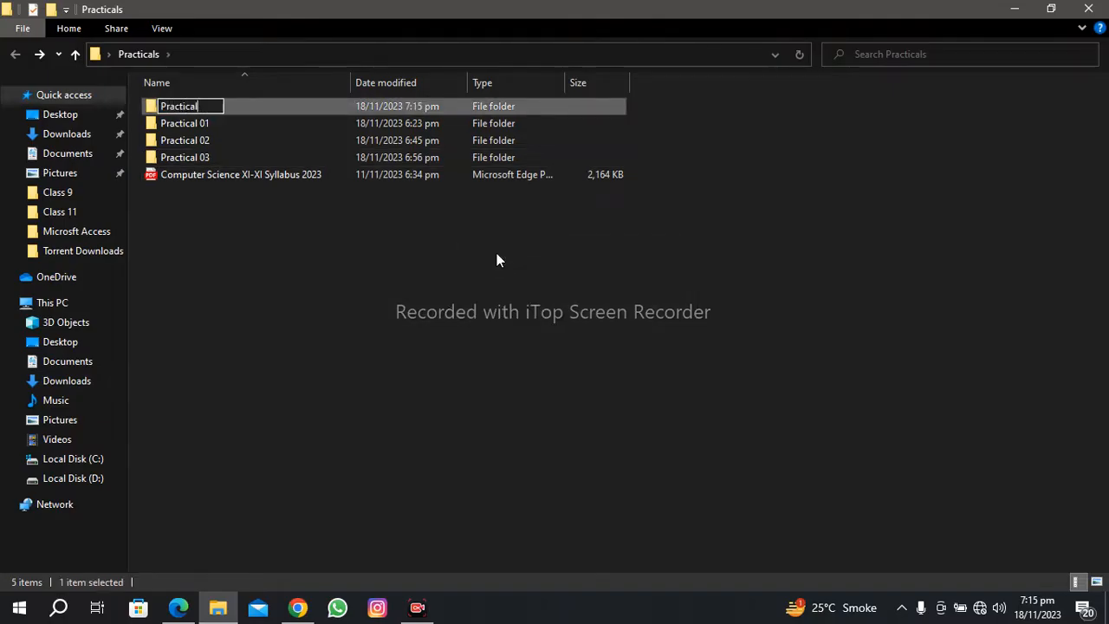
key("Return")
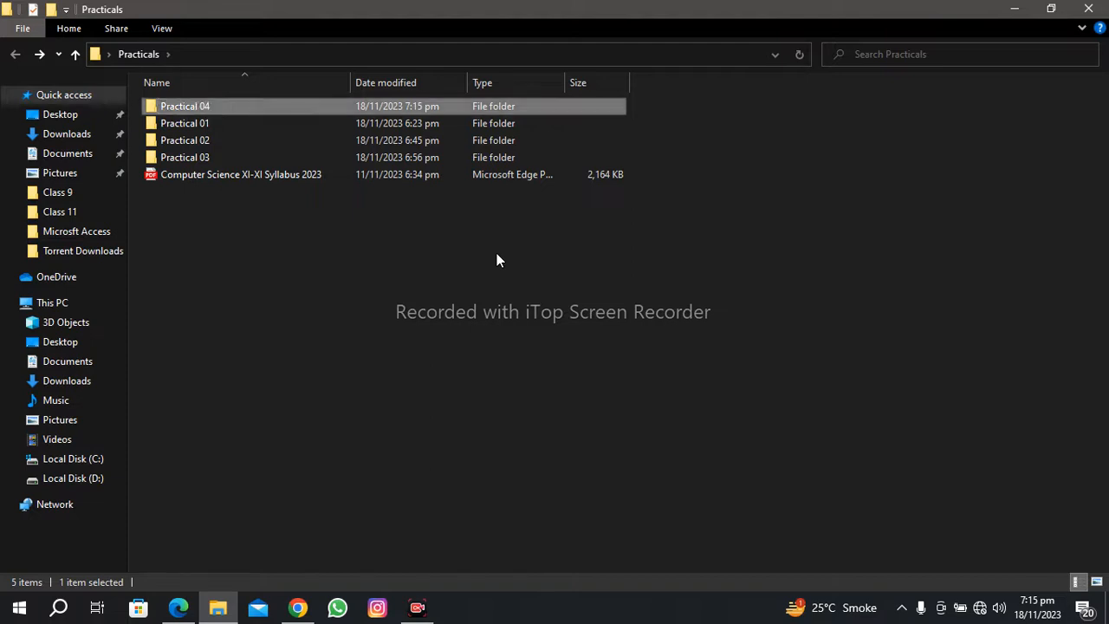
key("Return")
right_click(496, 253)
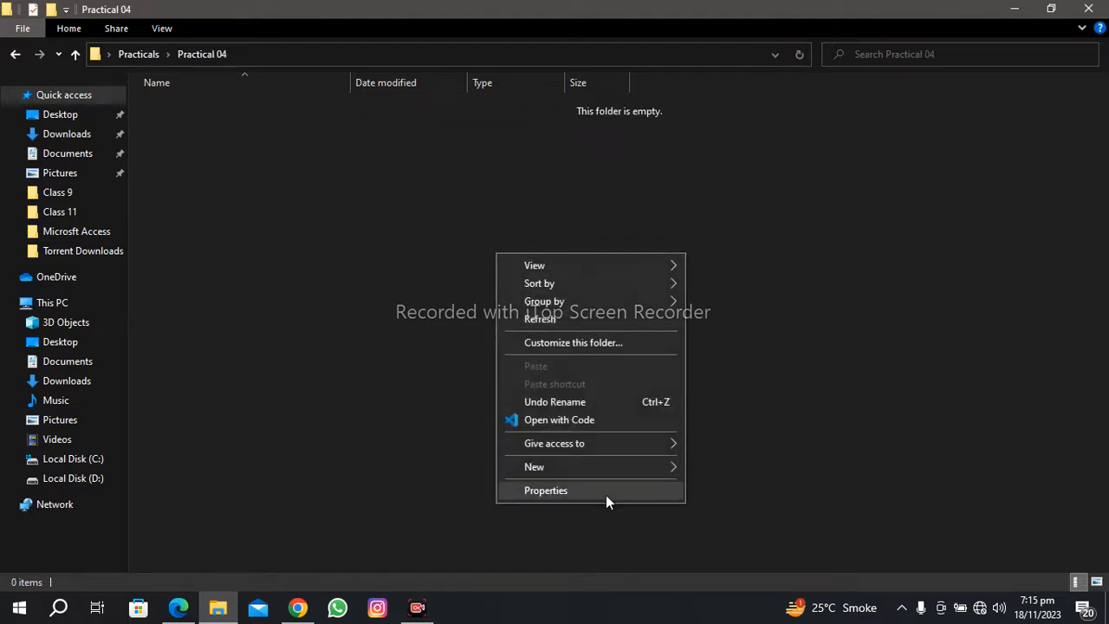
mouse_move(619, 466)
left_click(761, 237)
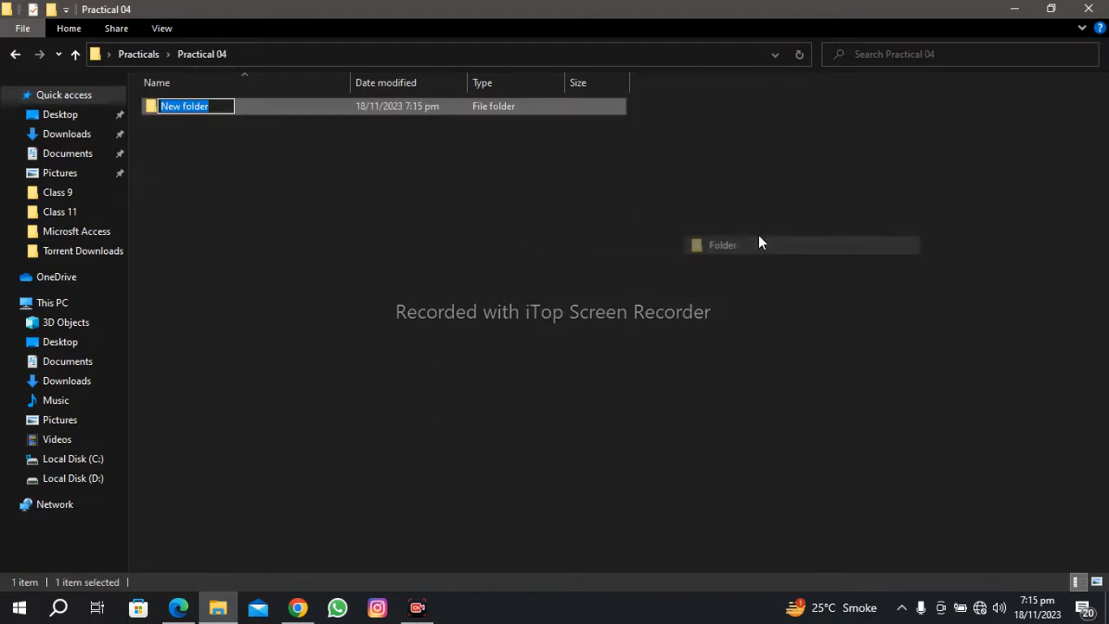
key("BackSpace")
type("Pra")
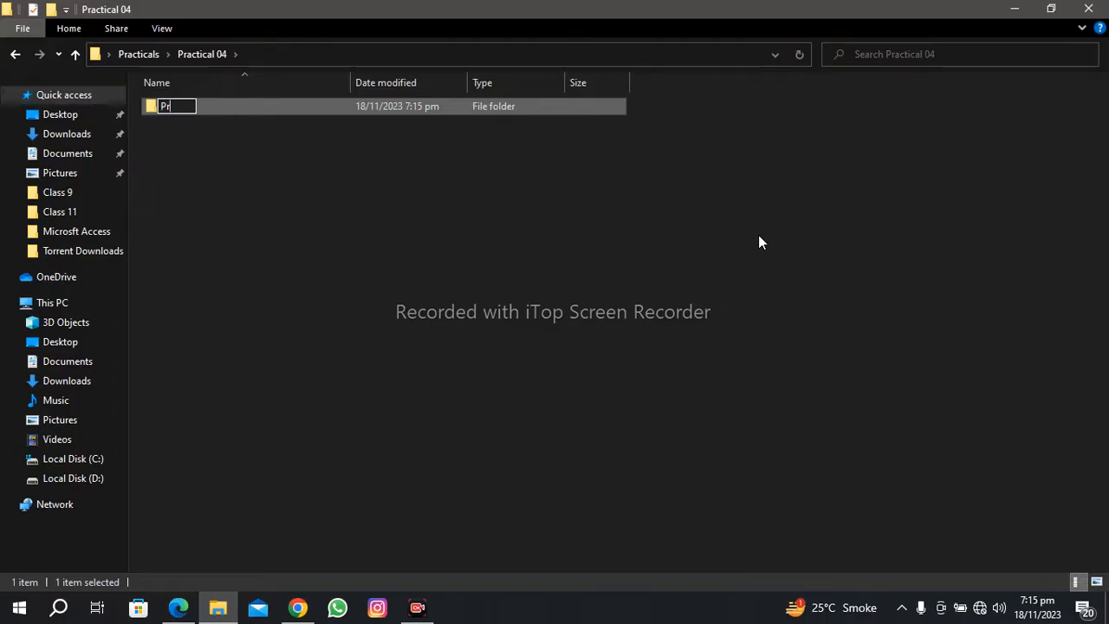
key("BackSpace")
key("BackSpace")
key("BackSpace")
key("Escape")
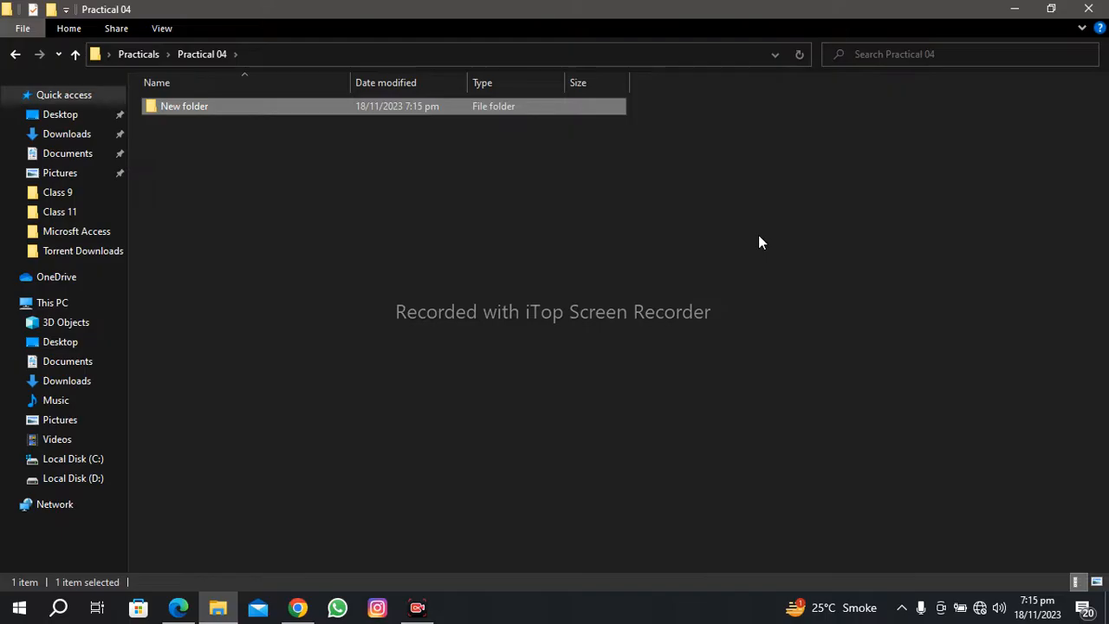
key("shift+Delete")
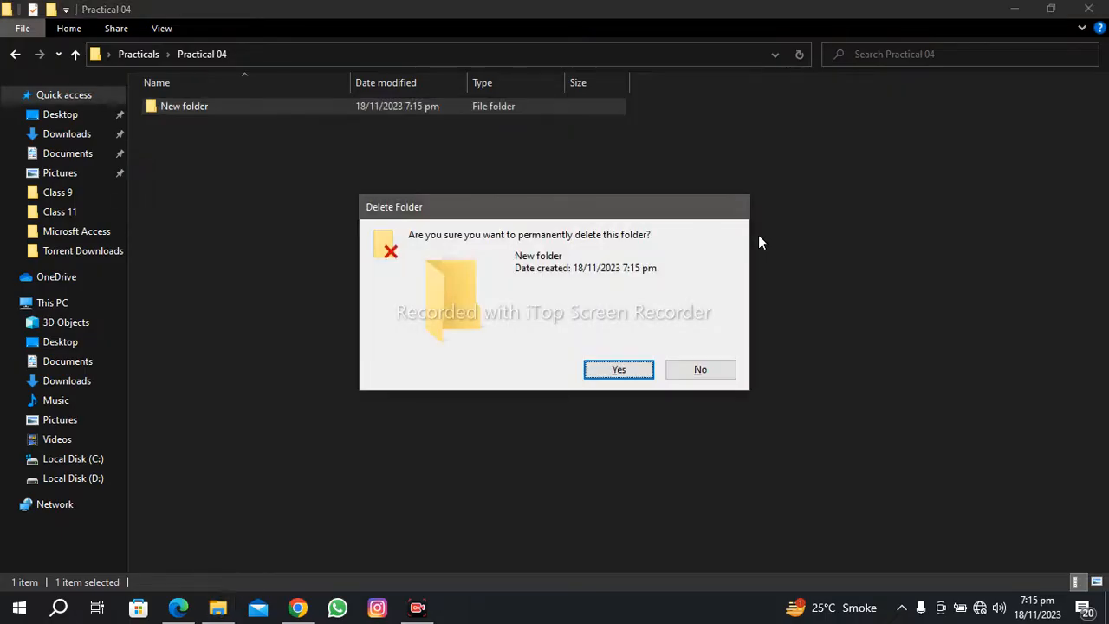
key("Return")
Step: Create a Microsoft Access database named Practical 04 in this folder and open it in Access with its content enabled
right_click(759, 236)
mouse_move(861, 451)
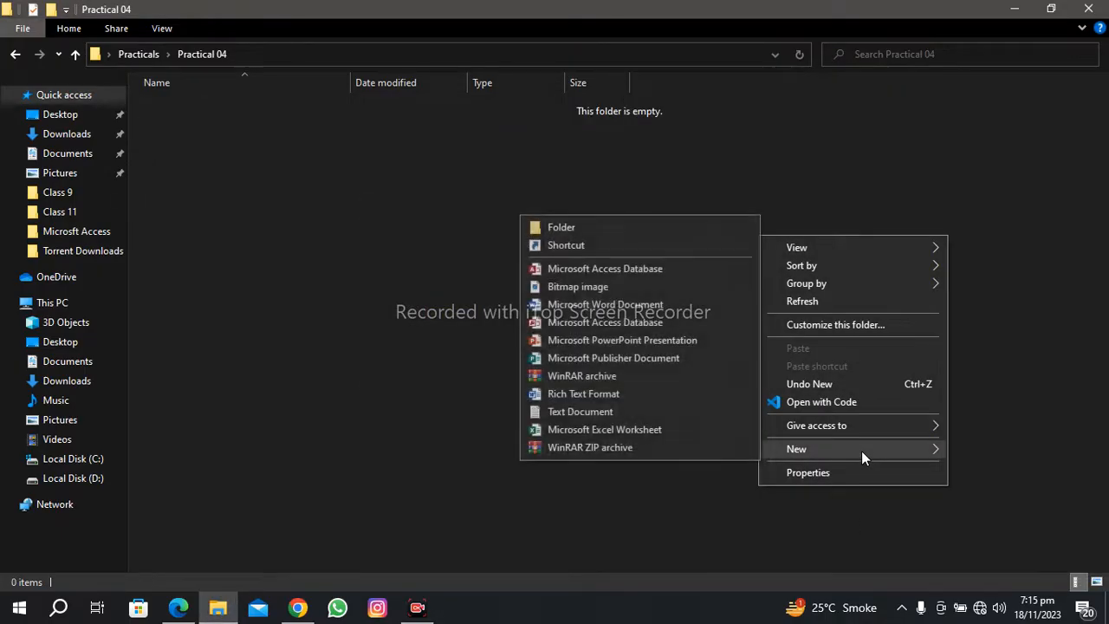
left_click(583, 268)
key("BackSpace")
type("P")
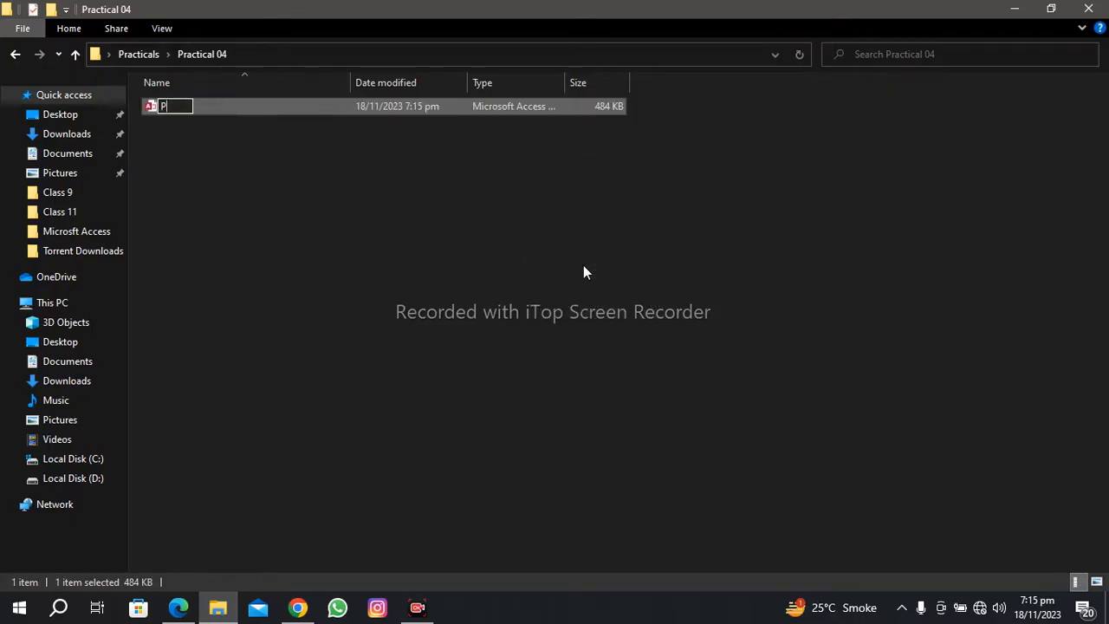
type("ractical 04")
key("Return")
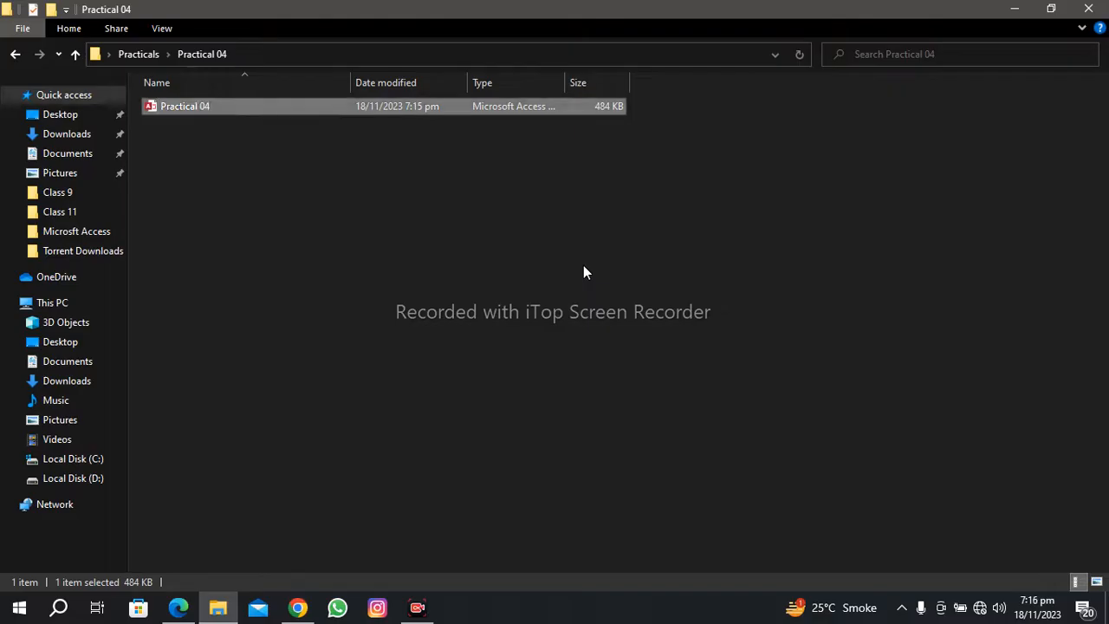
double_click(358, 111)
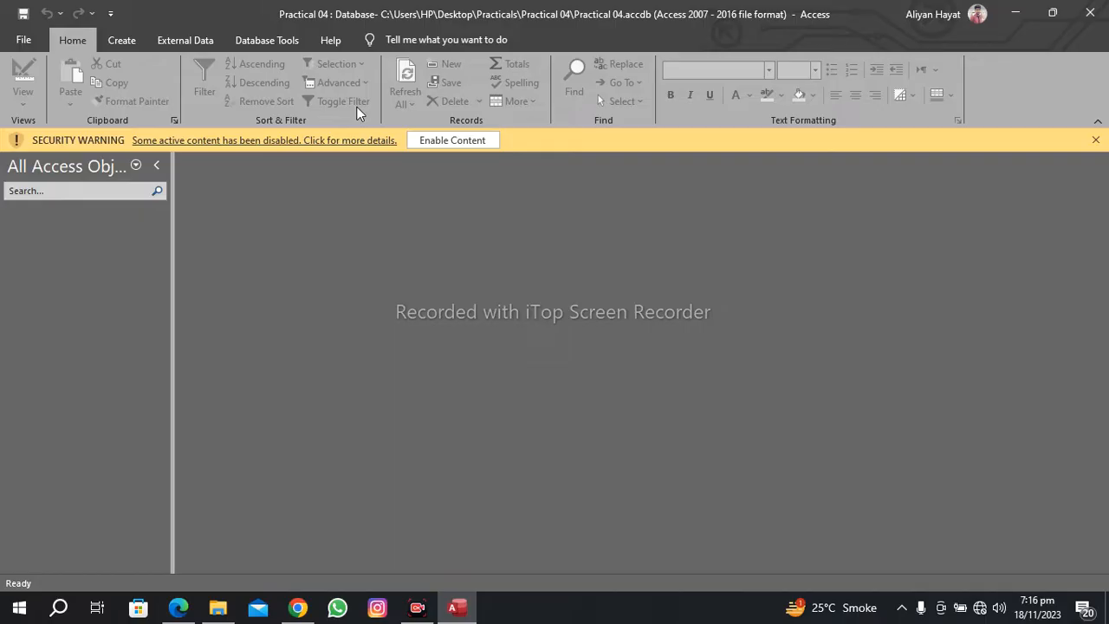
left_click(449, 140)
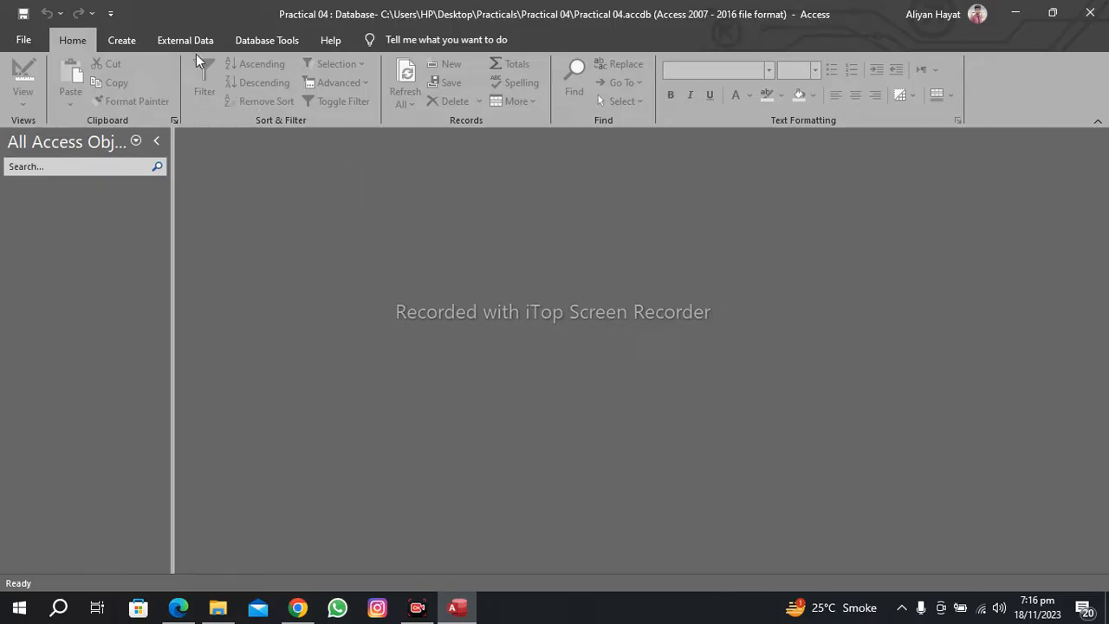
Step: Create a new table and save it as Department, opening it in Design View
left_click(119, 39)
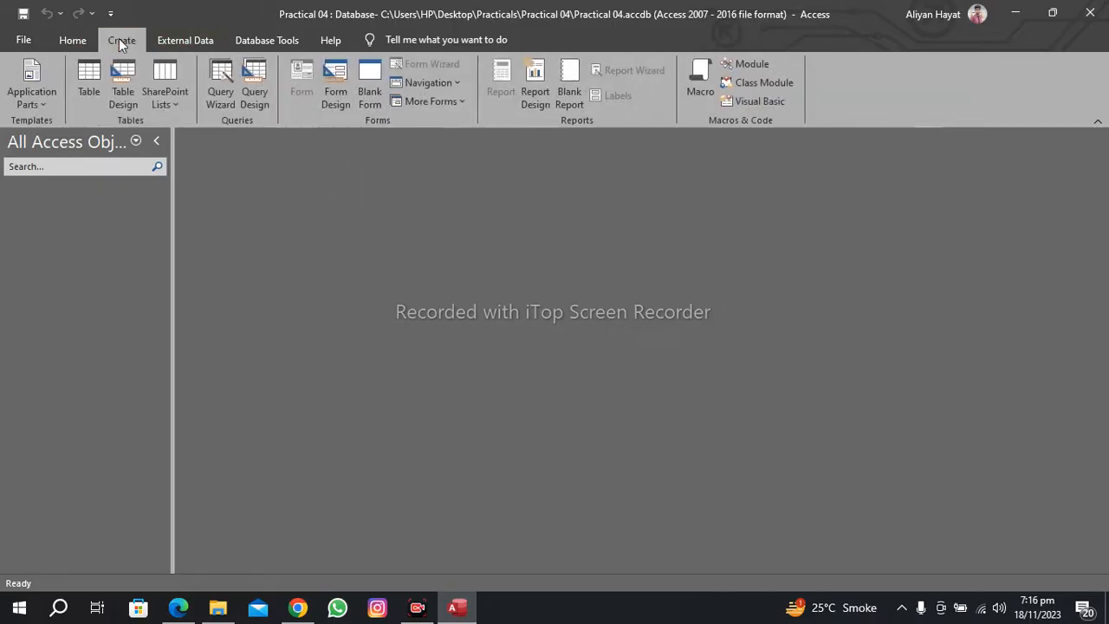
left_click(93, 81)
right_click(211, 137)
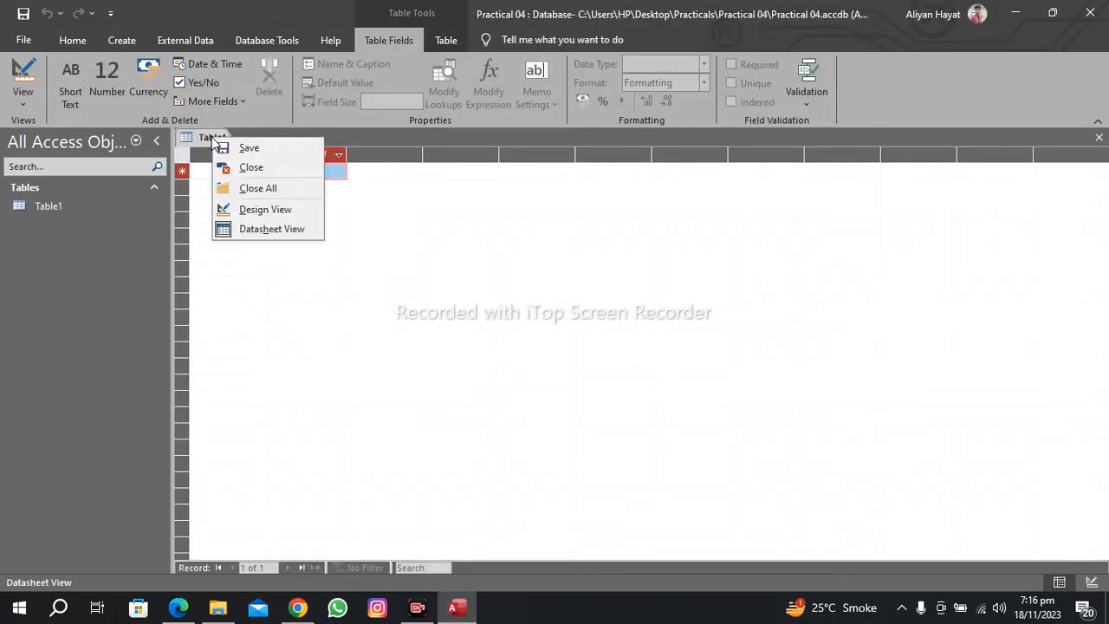
left_click(263, 212)
type("Department")
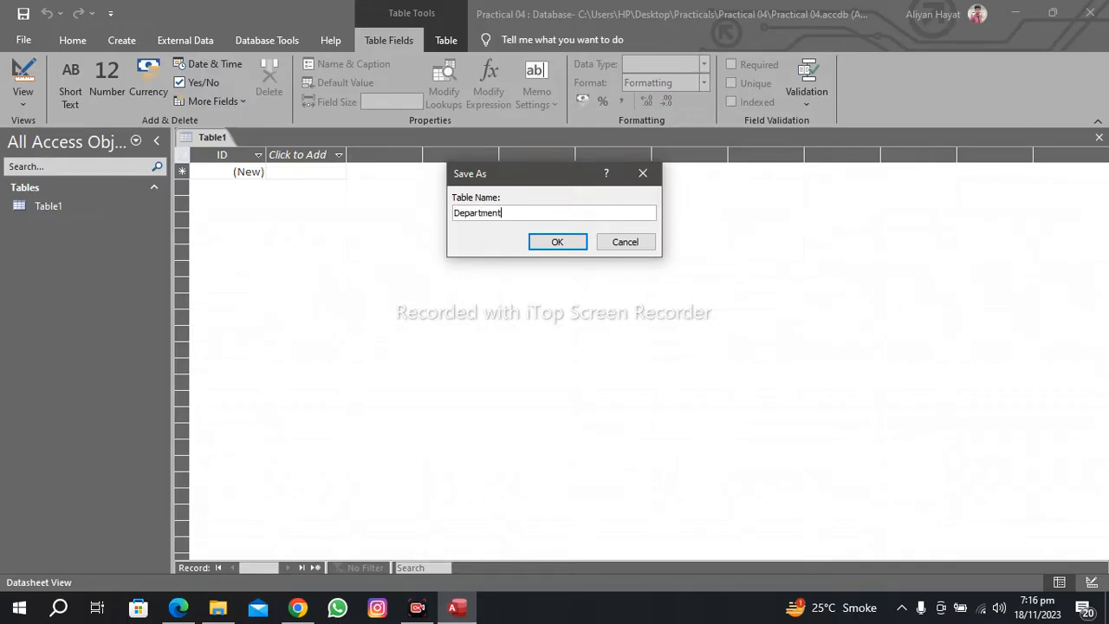
key("Return")
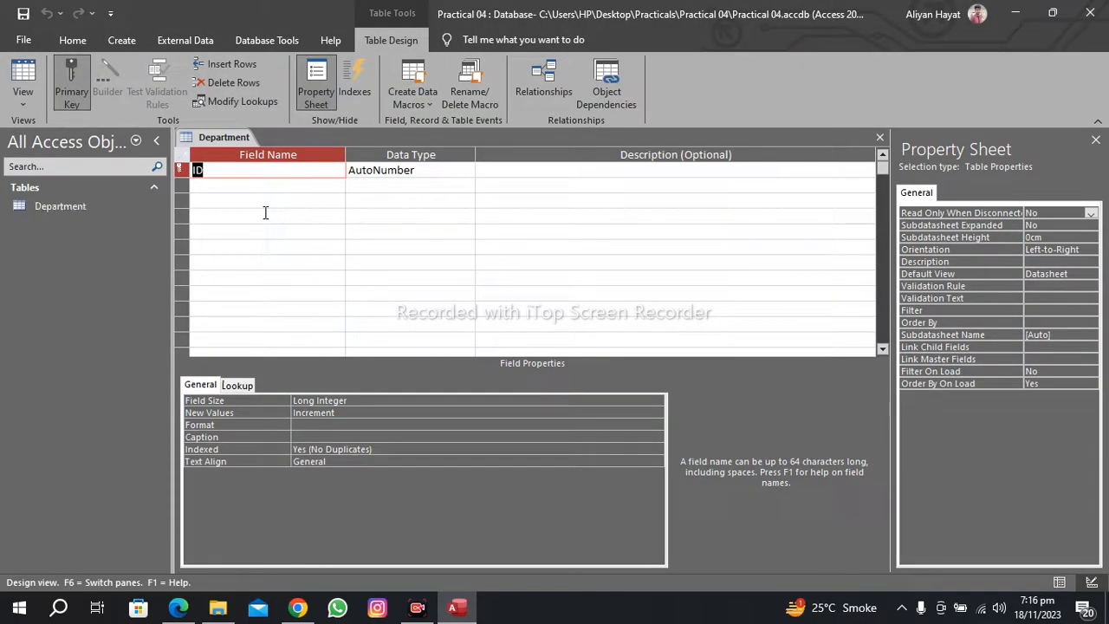
Step: Rename the table's ID field to Department name and set its data type to Short Text
key("BackSpace")
type("Departmen")
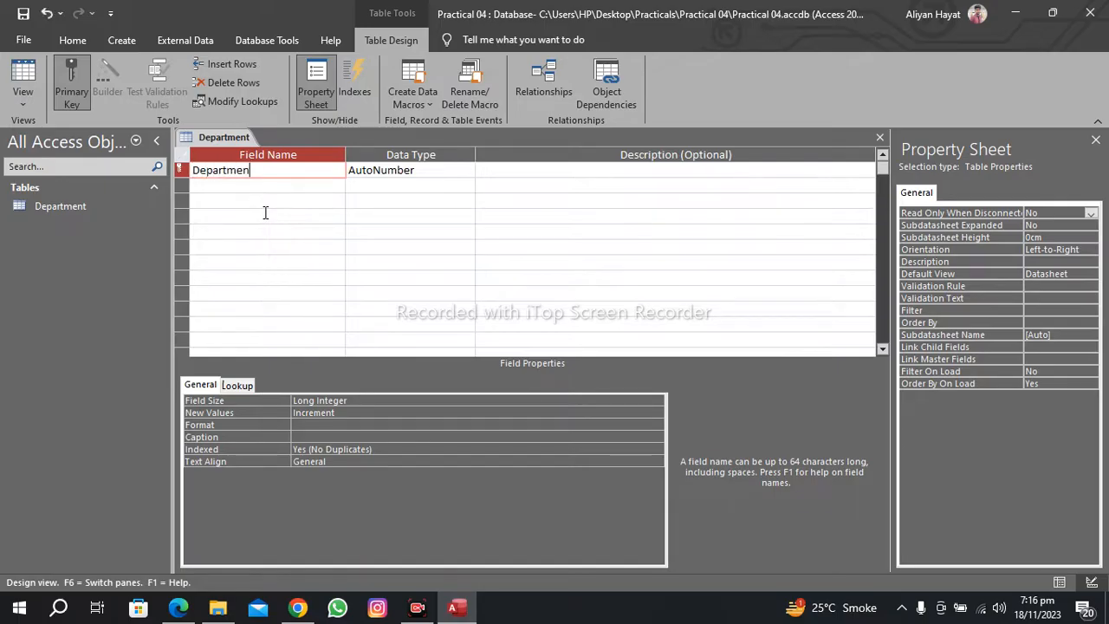
type("t name")
key("Tab")
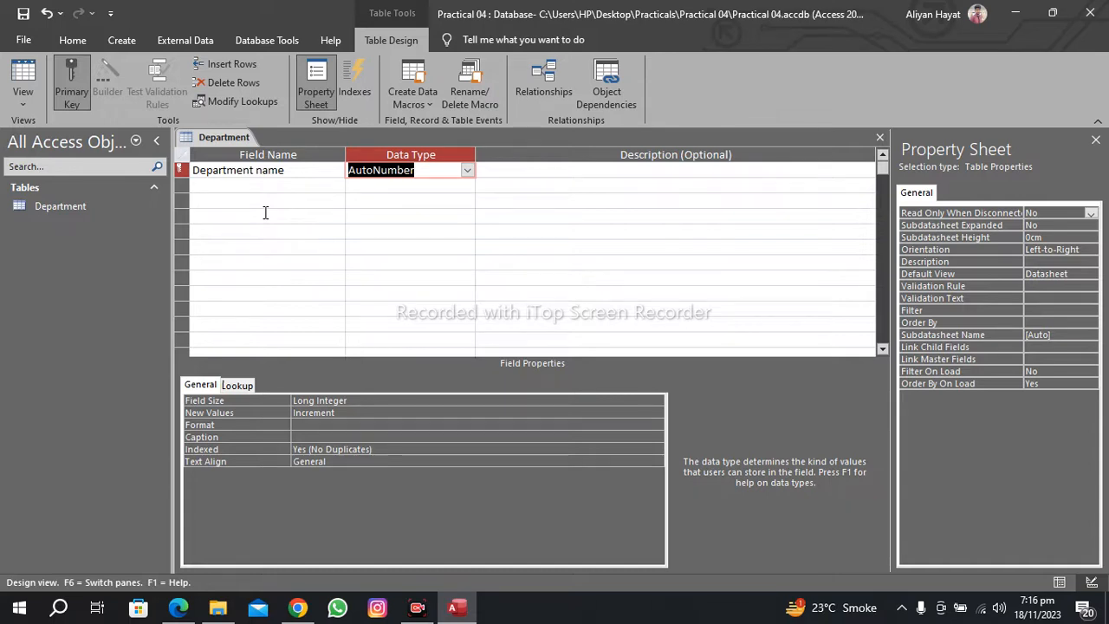
type("s")
key("Tab")
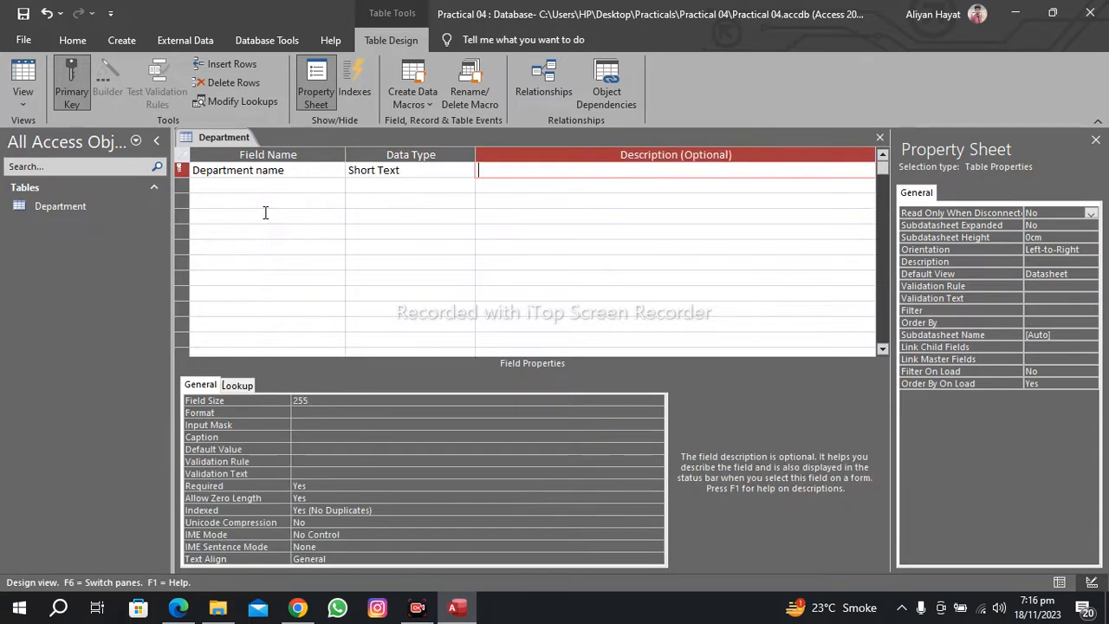
Step: Add a second field named Dept id with the Number data type
key("Tab")
type("Dept ")
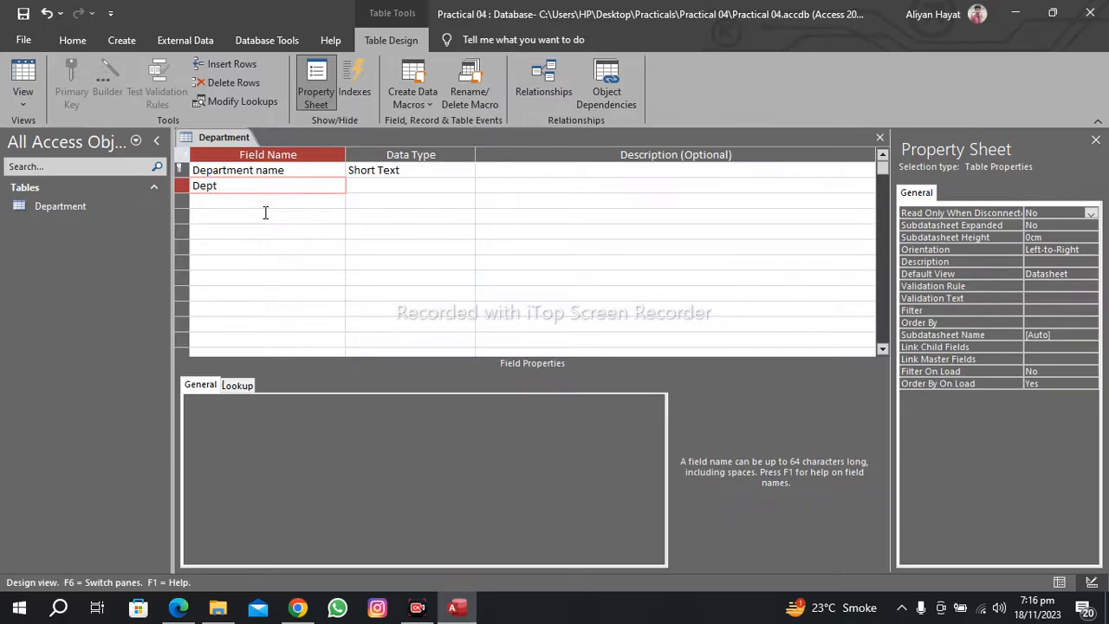
type("id")
key("Tab")
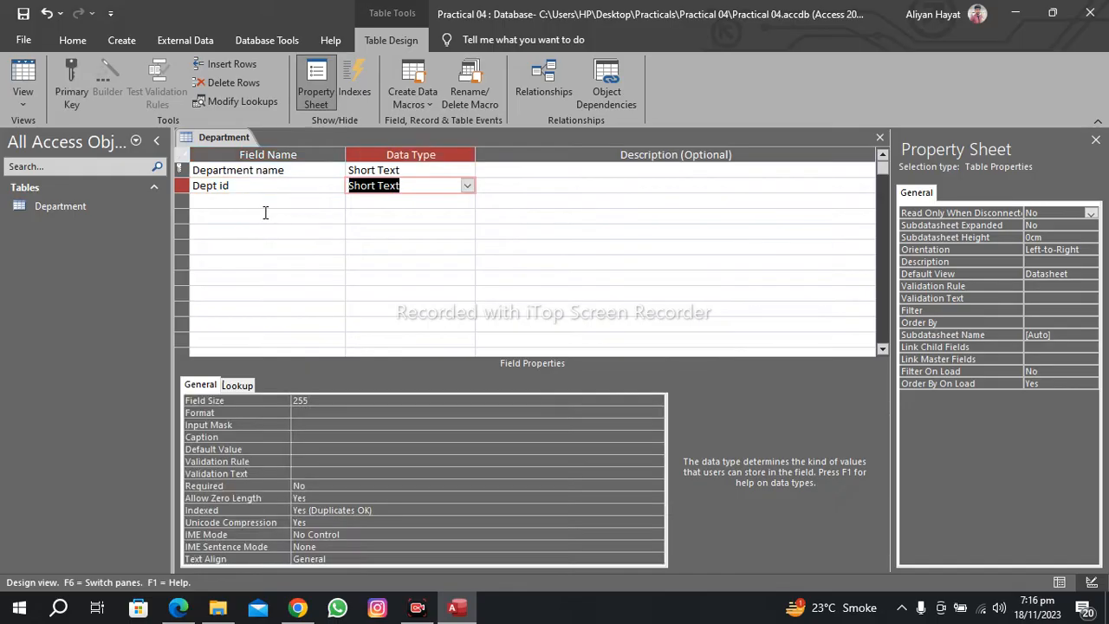
type("n")
key("Tab")
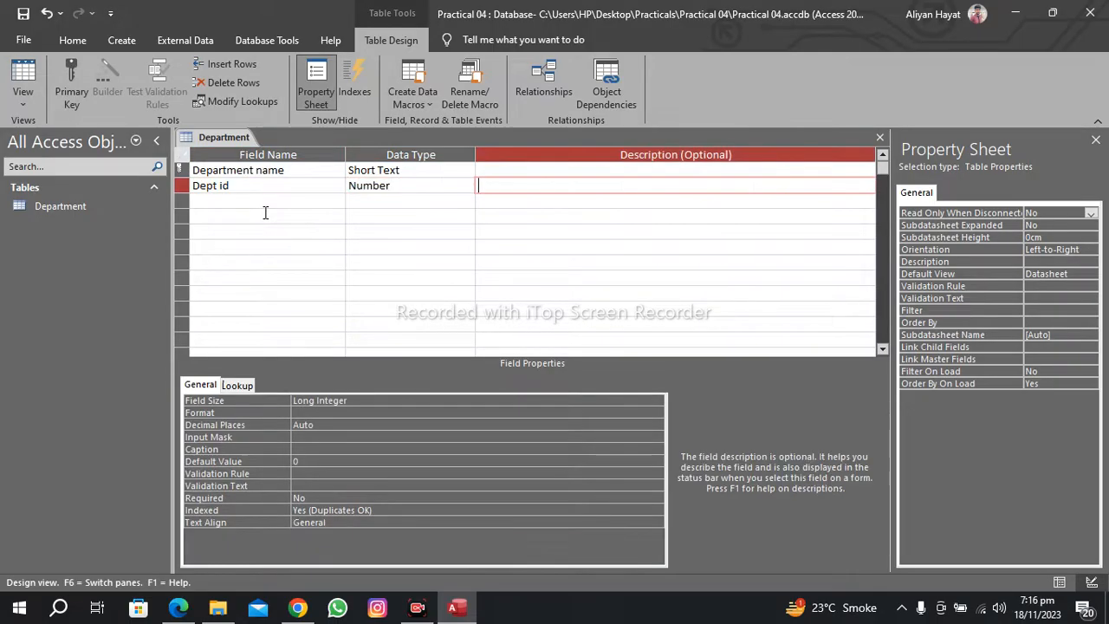
Step: Make Dept id the primary key of the Department table and save the design
right_click(228, 191)
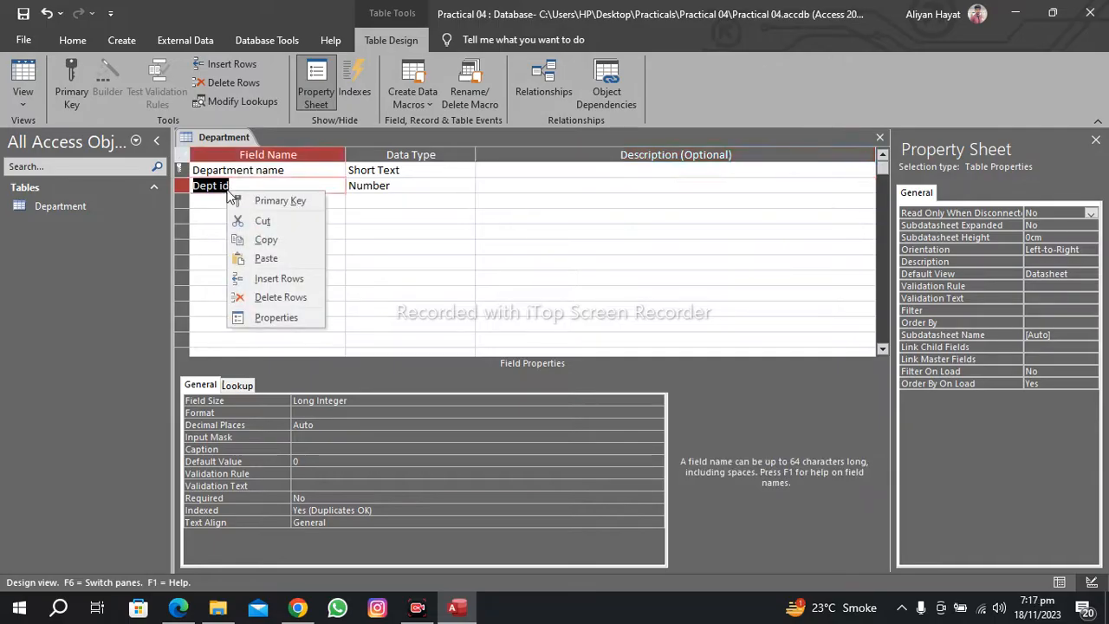
left_click(250, 200)
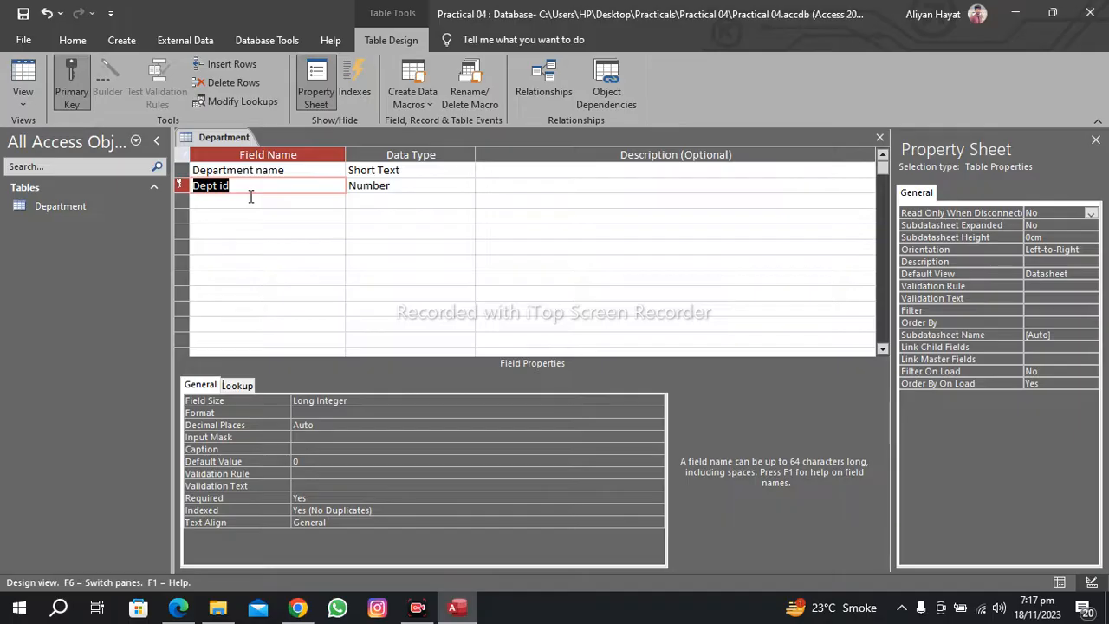
key("ctrl+s")
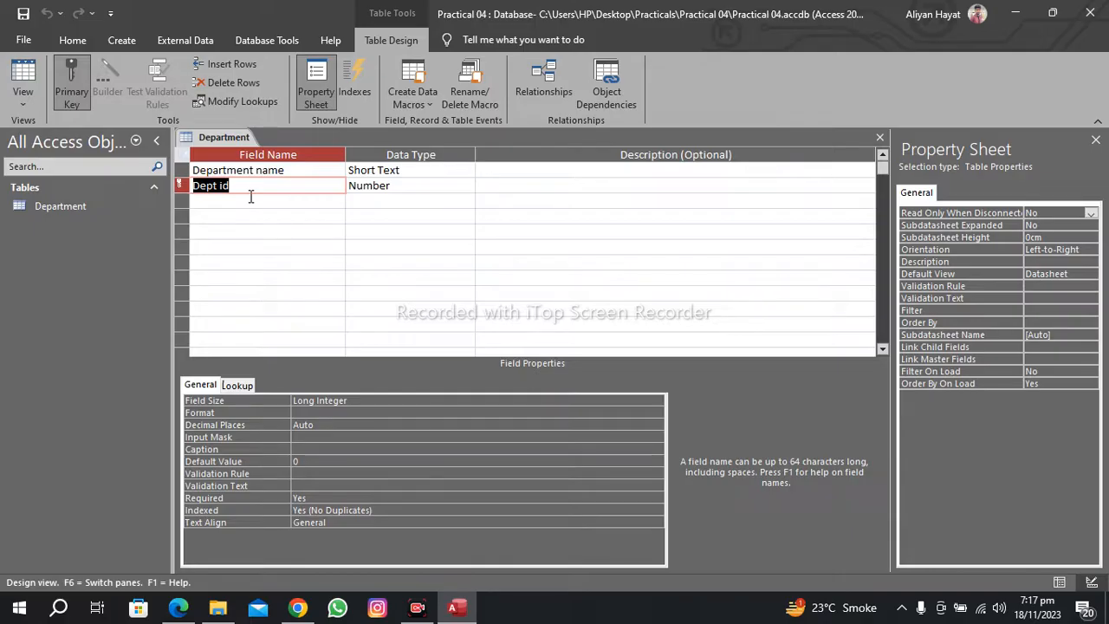
Step: Show the Department table in Datasheet View and enter a record for "first dept" with Dept id 1001
right_click(216, 137)
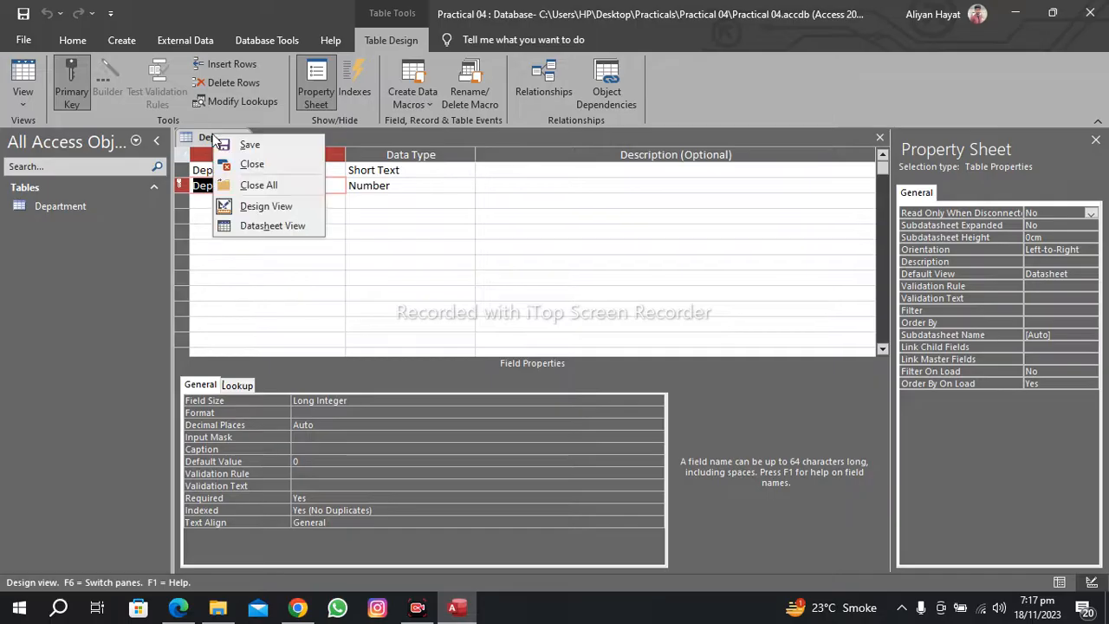
left_click(259, 223)
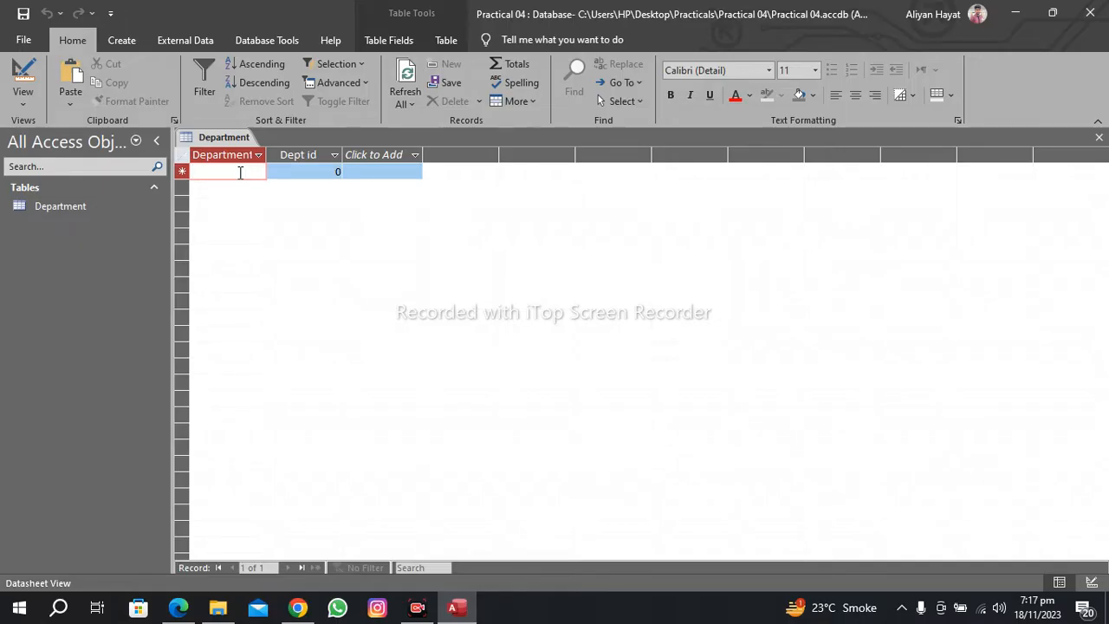
type("first dept")
key("Tab")
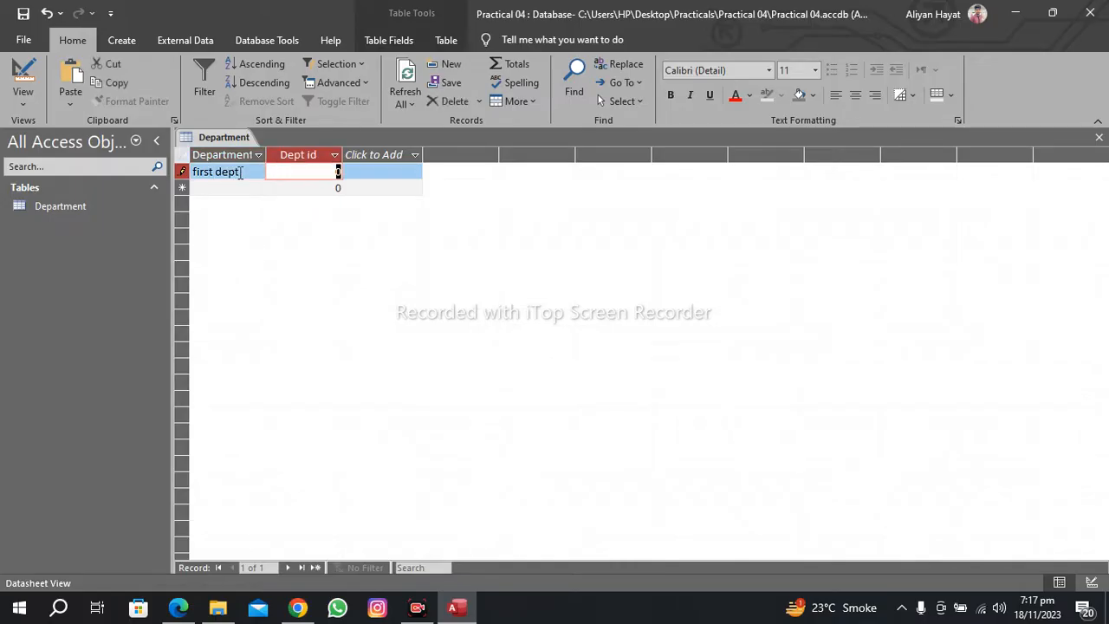
type("1001")
key("Tab")
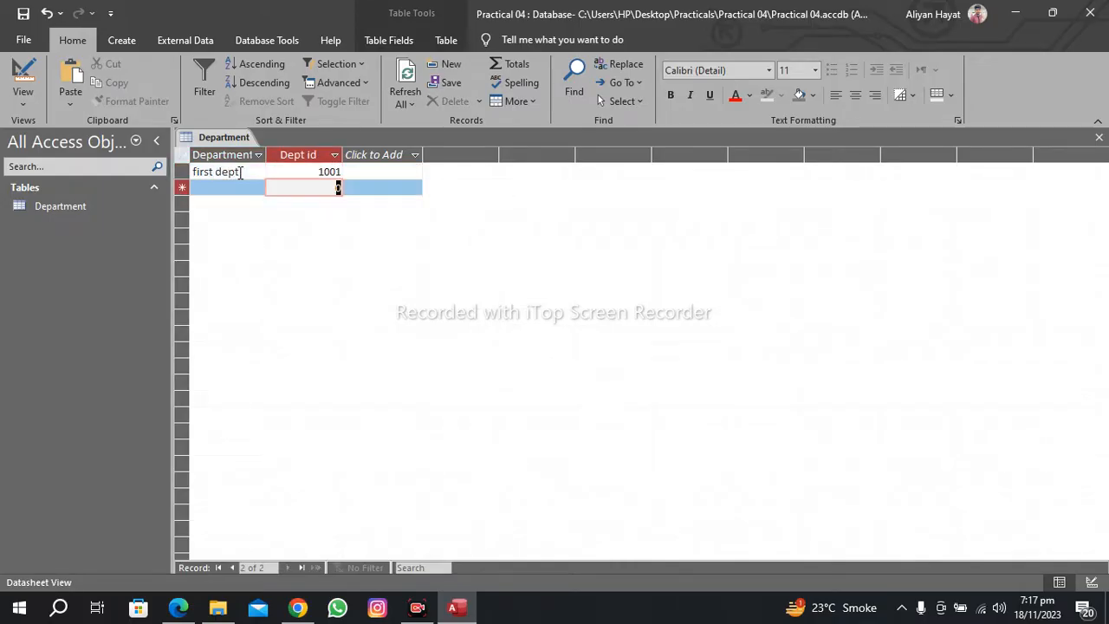
Step: Enter a second record with department name "second dept" and Dept id 1002
type("se")
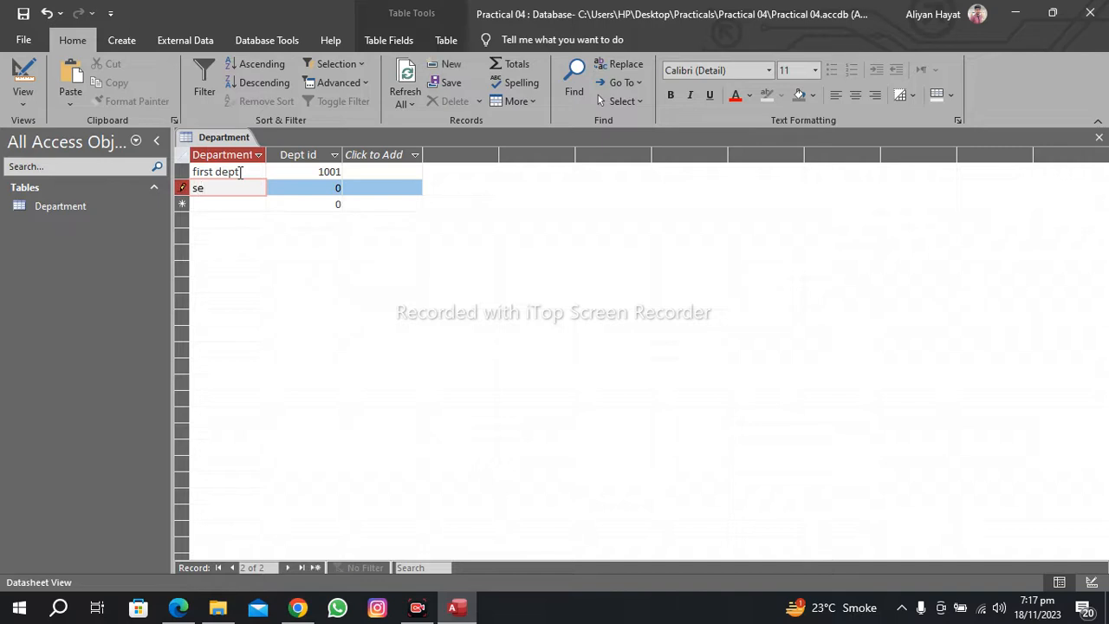
type("cond dept")
key("Tab")
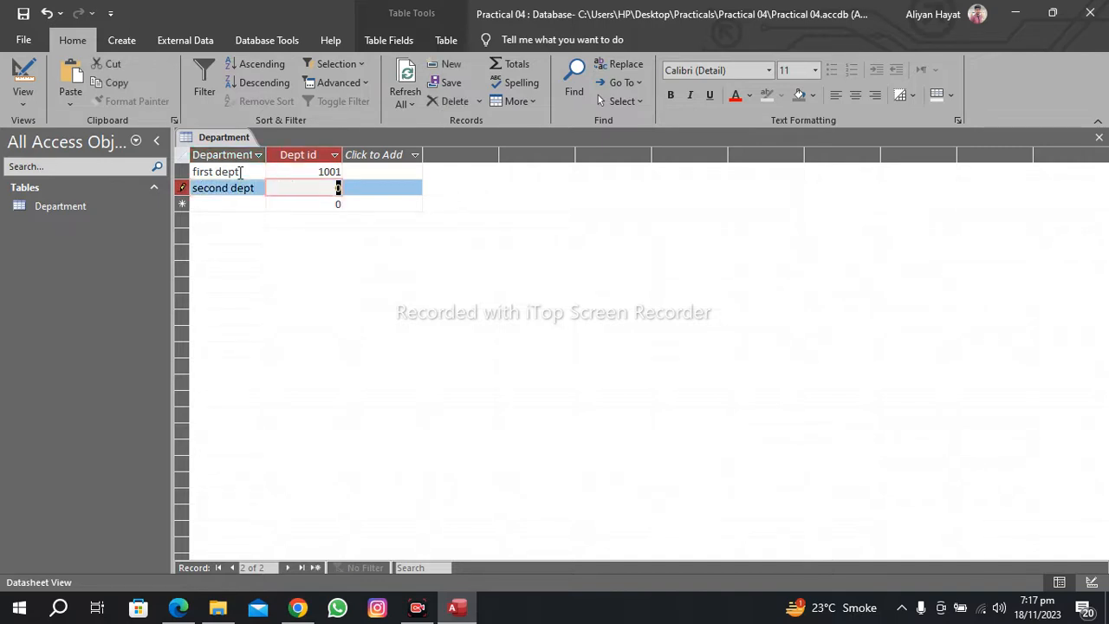
type("1002")
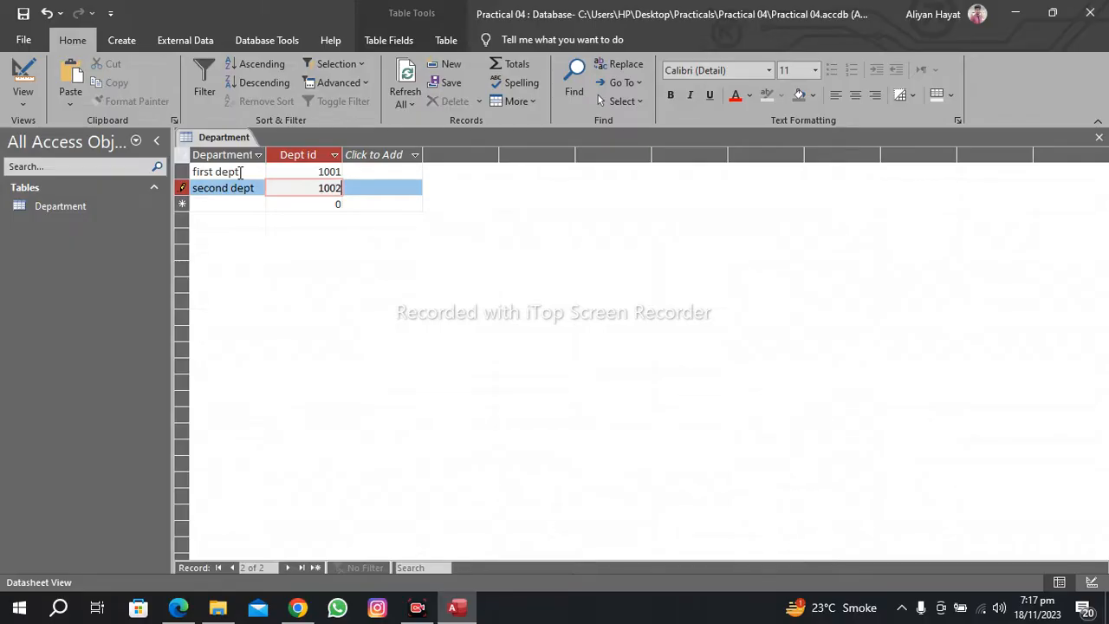
Step: Enter a third Department record named "third dept" with Dept id 1003 and save it
key("Tab")
type("t")
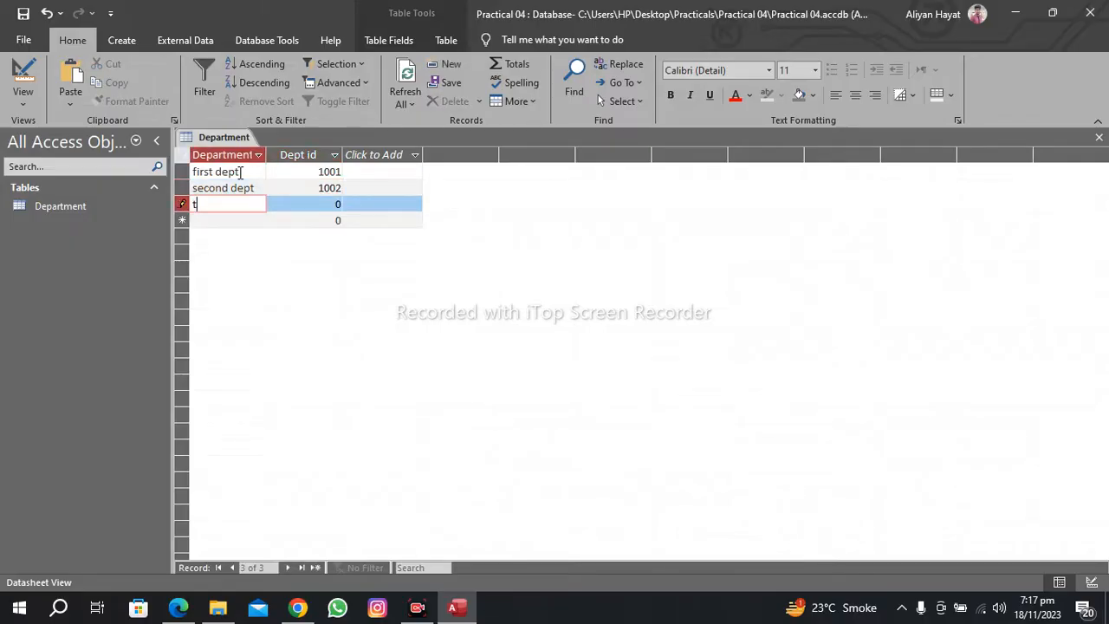
type("hird dept")
key("Tab")
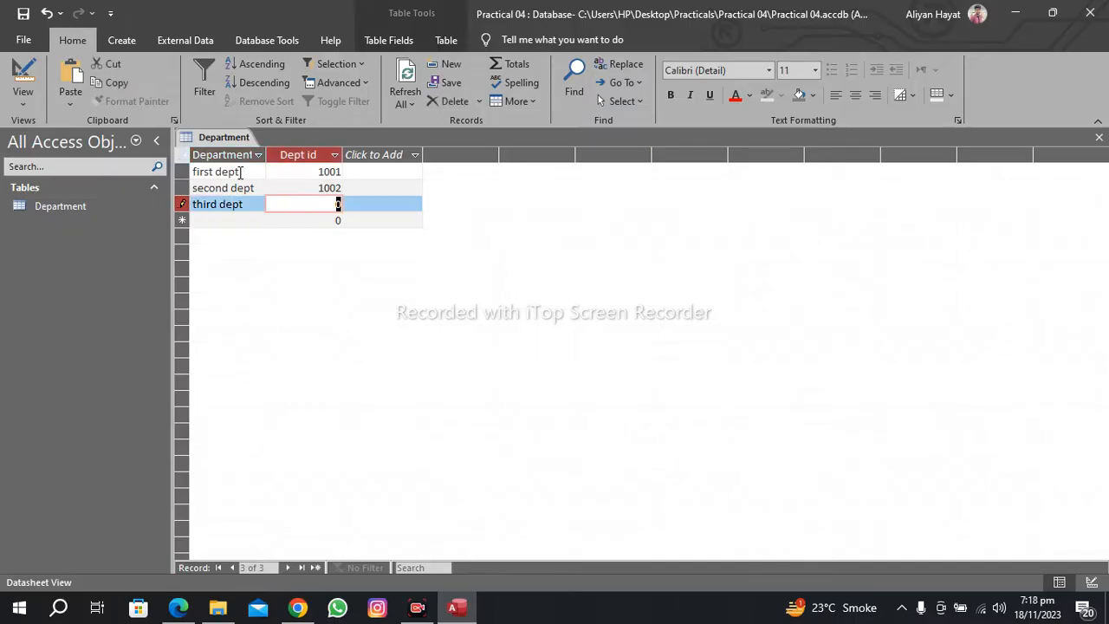
type("1003")
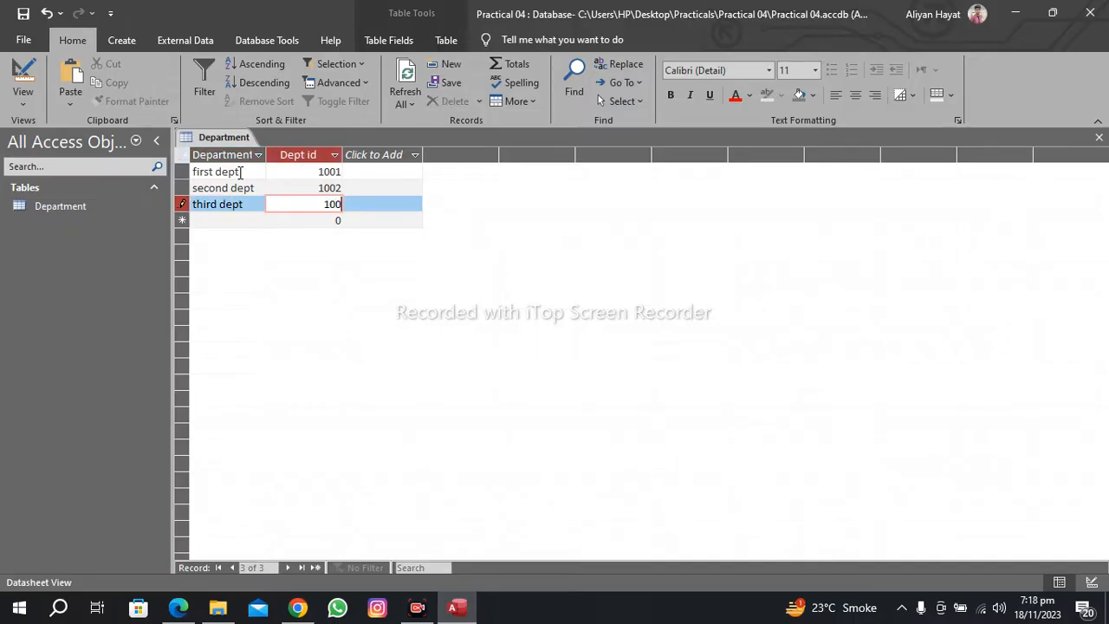
key("ctrl+s")
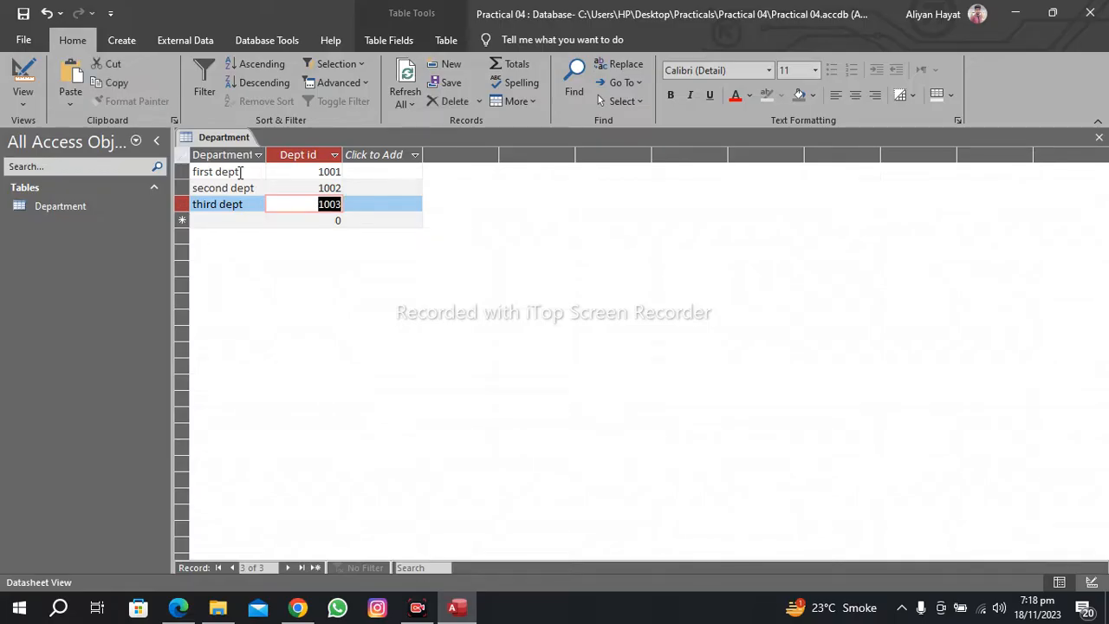
Step: Create a new table, switch it to Design View and save it as Worker
left_click(136, 39)
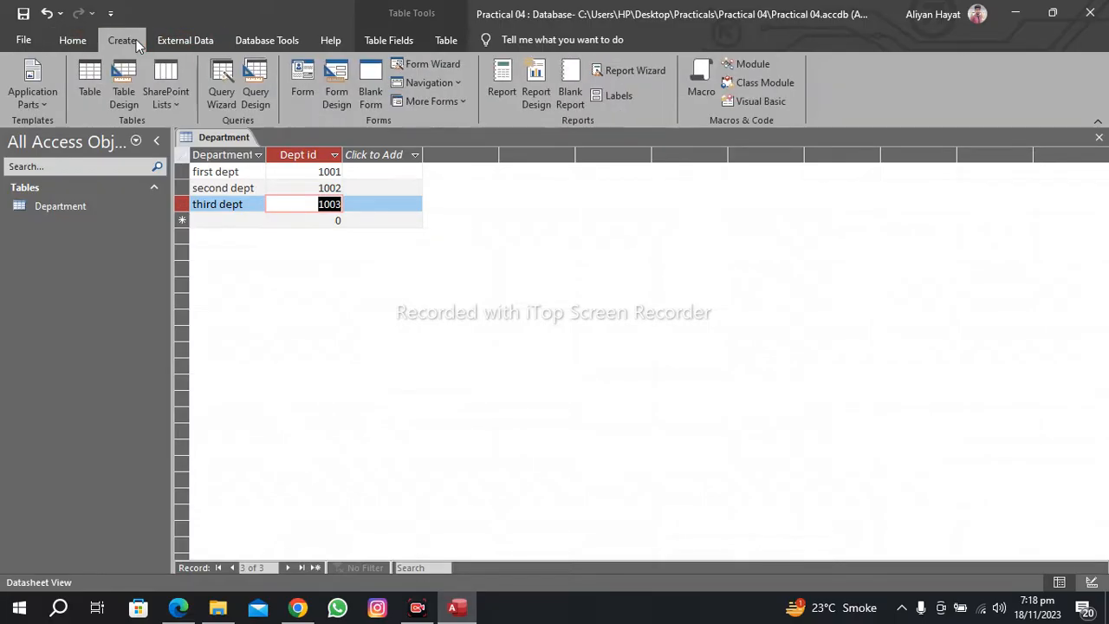
left_click(98, 80)
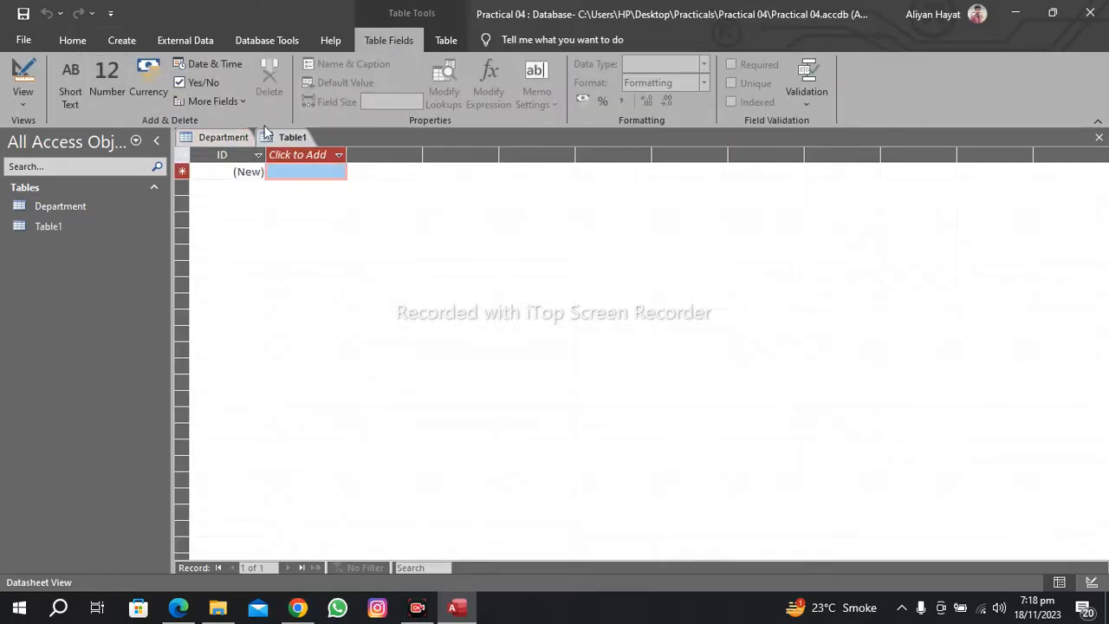
right_click(290, 136)
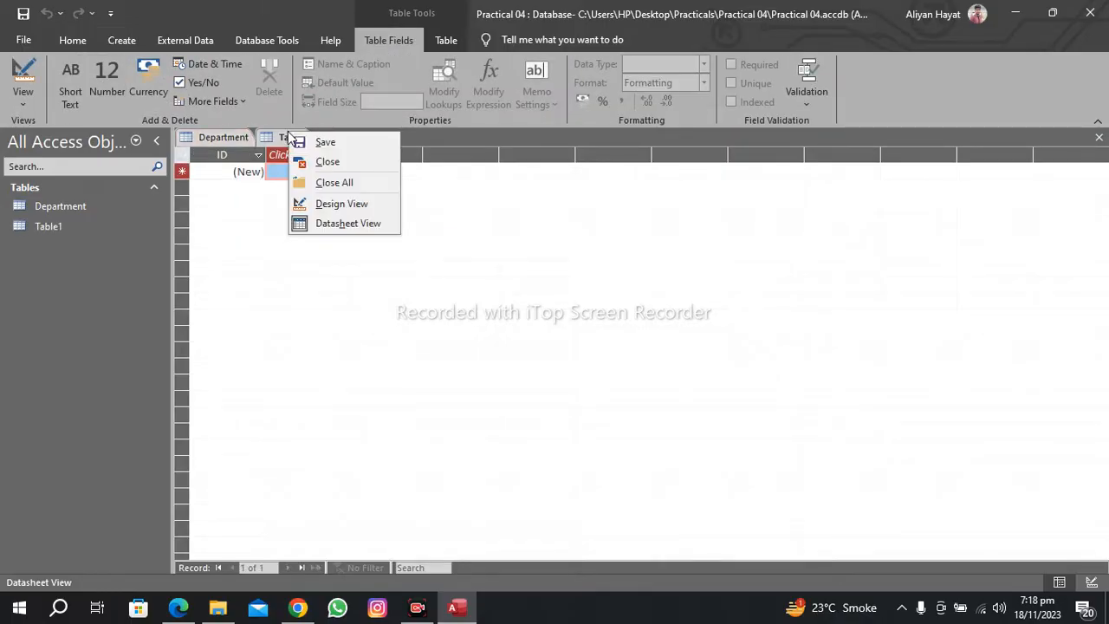
left_click(322, 204)
key("BackSpace")
type("Worker")
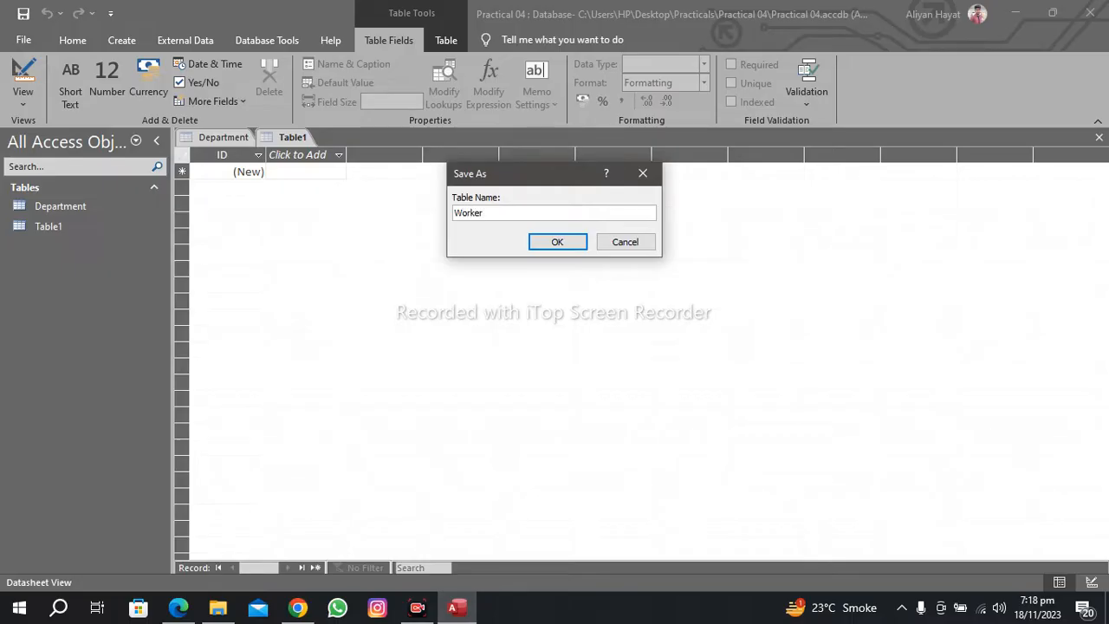
key("Return")
Step: Rename the Worker table's first field as Worker name and set its data type to Short Text
key("BackSpace")
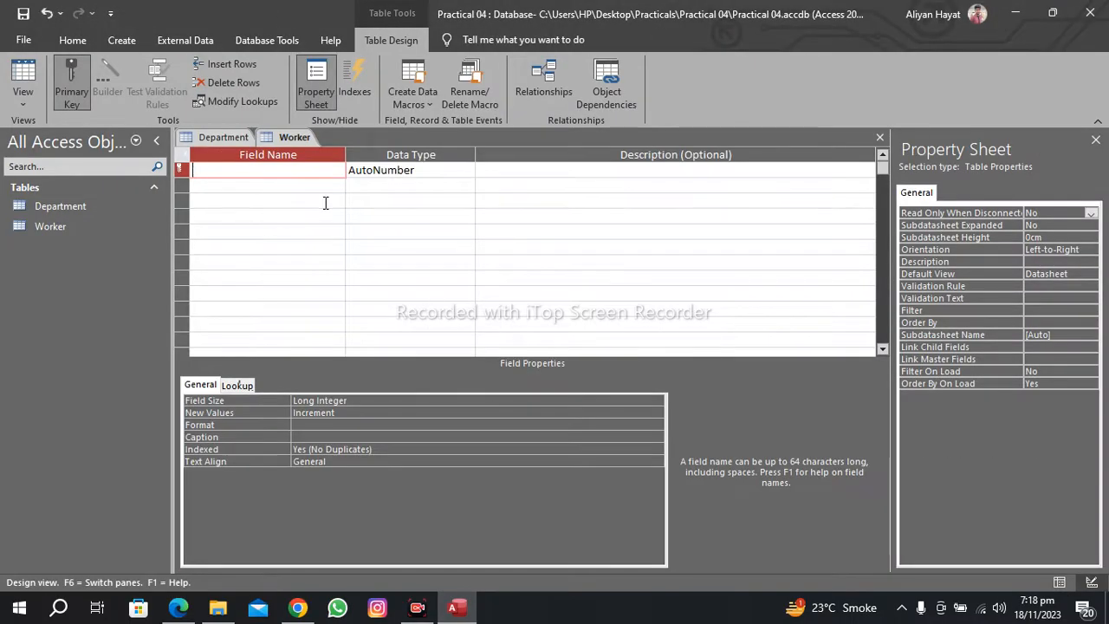
type("Worker name")
key("Tab")
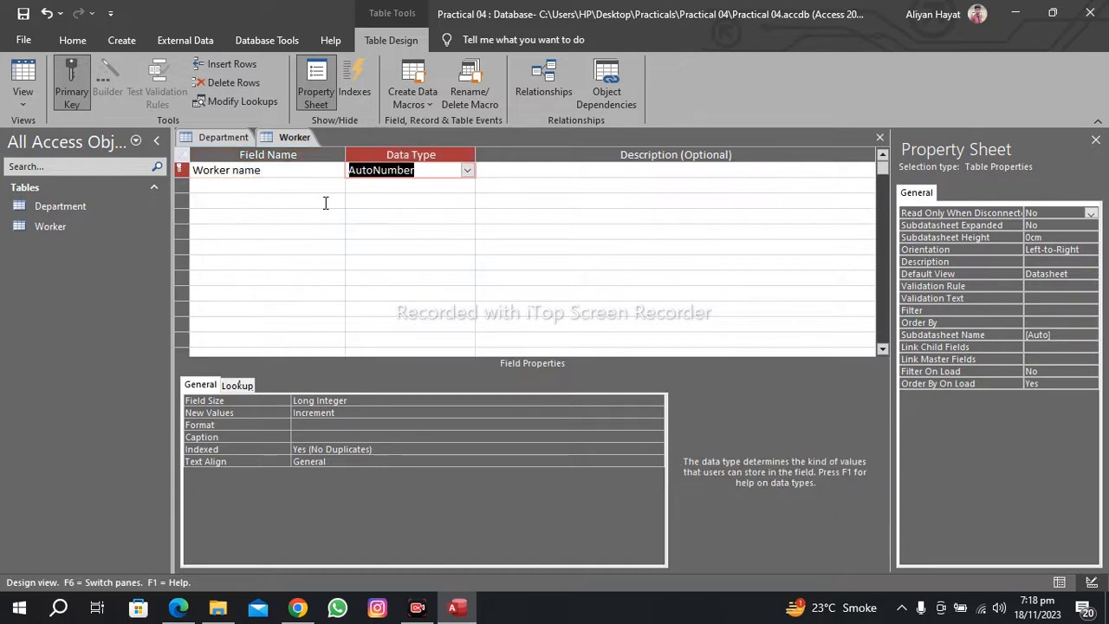
type("short Text")
key("Tab")
Step: Add a second field named dept id with the Number data type to the Worker table
key("Left")
key("Left")
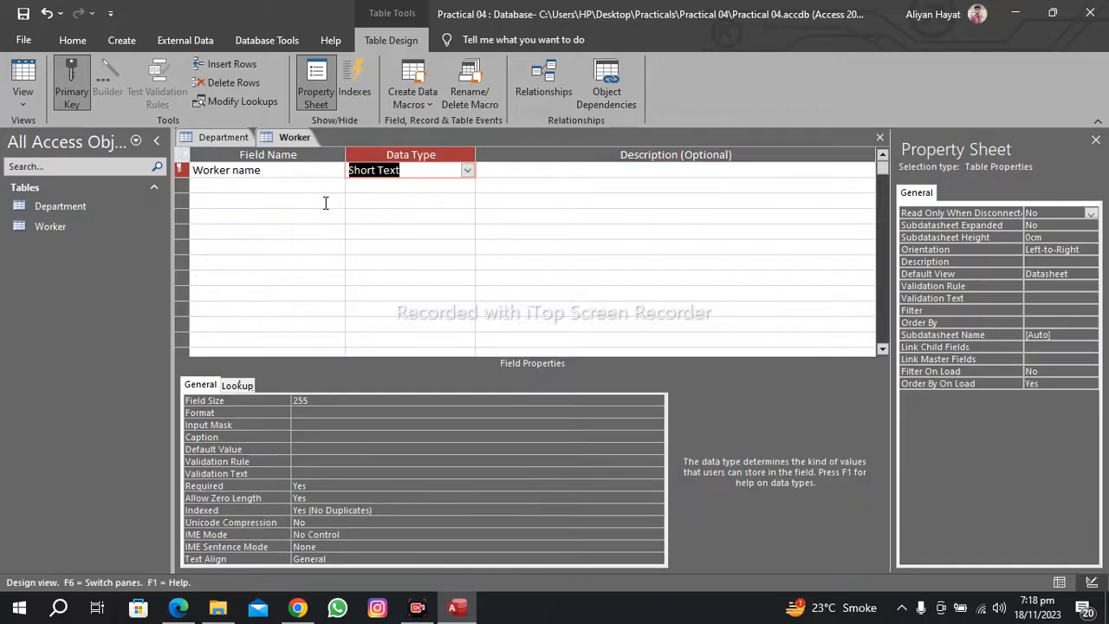
key("Down")
type("wo")
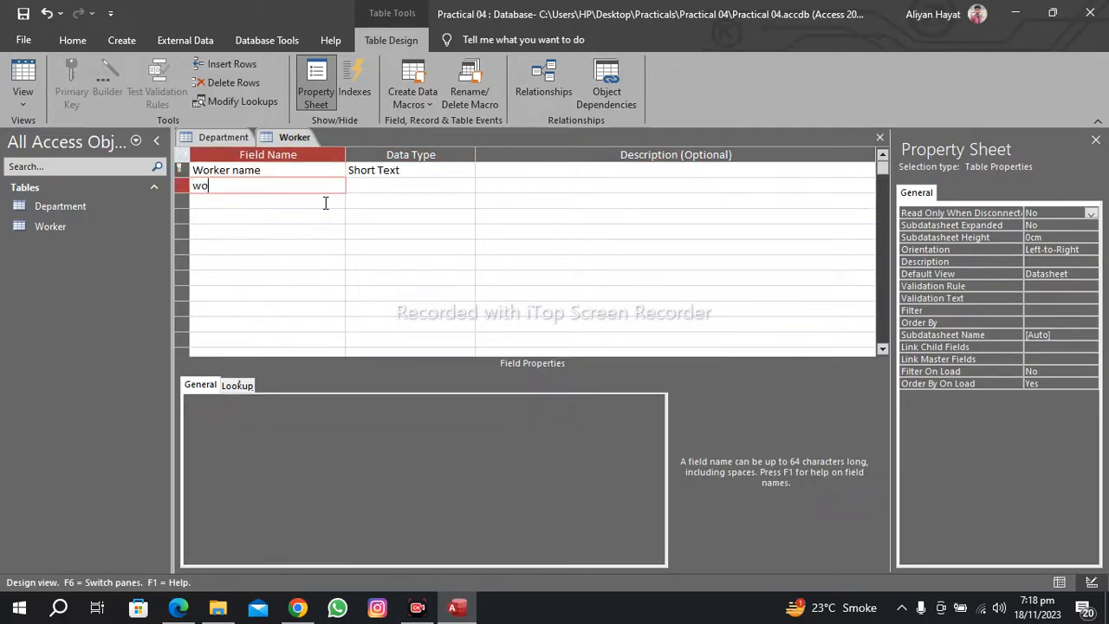
type("rker id")
key("Left")
key("Left")
key("Left")
key("BackSpace")
key("BackSpace")
key("BackSpace")
key("BackSpace")
key("BackSpace")
key("BackSpace")
type("dept")
key("Tab")
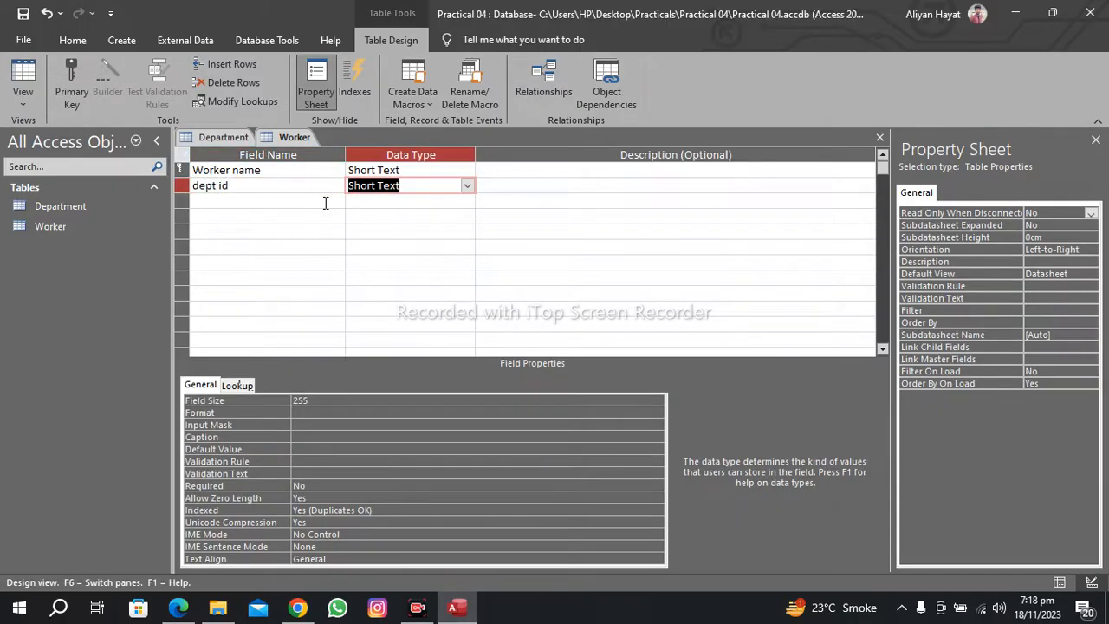
type("number")
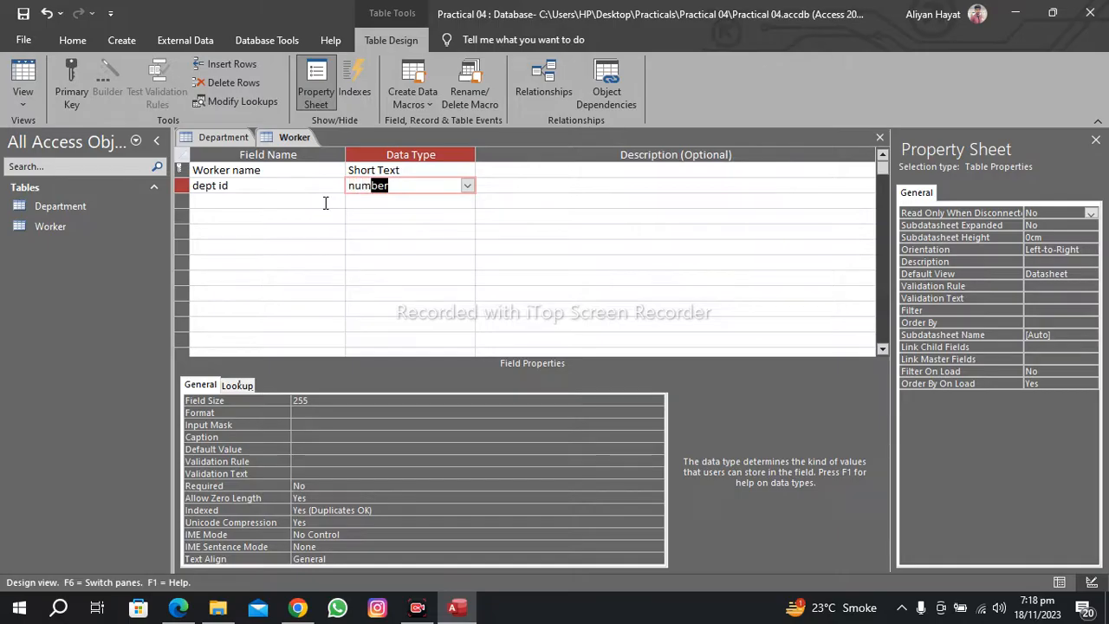
key("Tab")
key("shift+Tab")
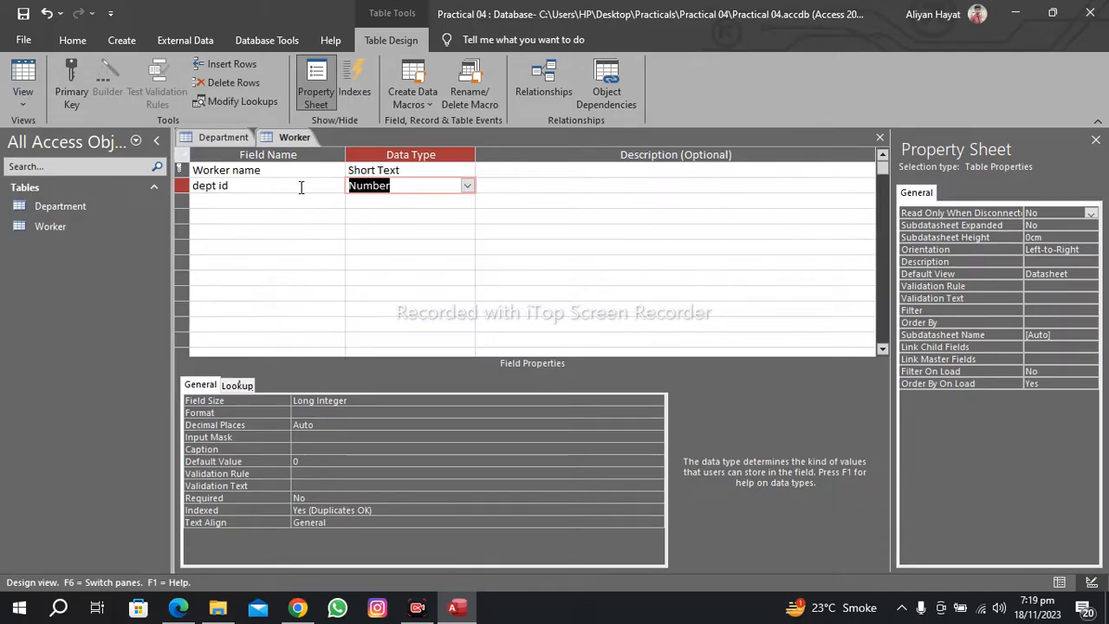
Step: Compare the dept id field in the Department and Worker designs, and review the Department records in Datasheet View
left_click(234, 135)
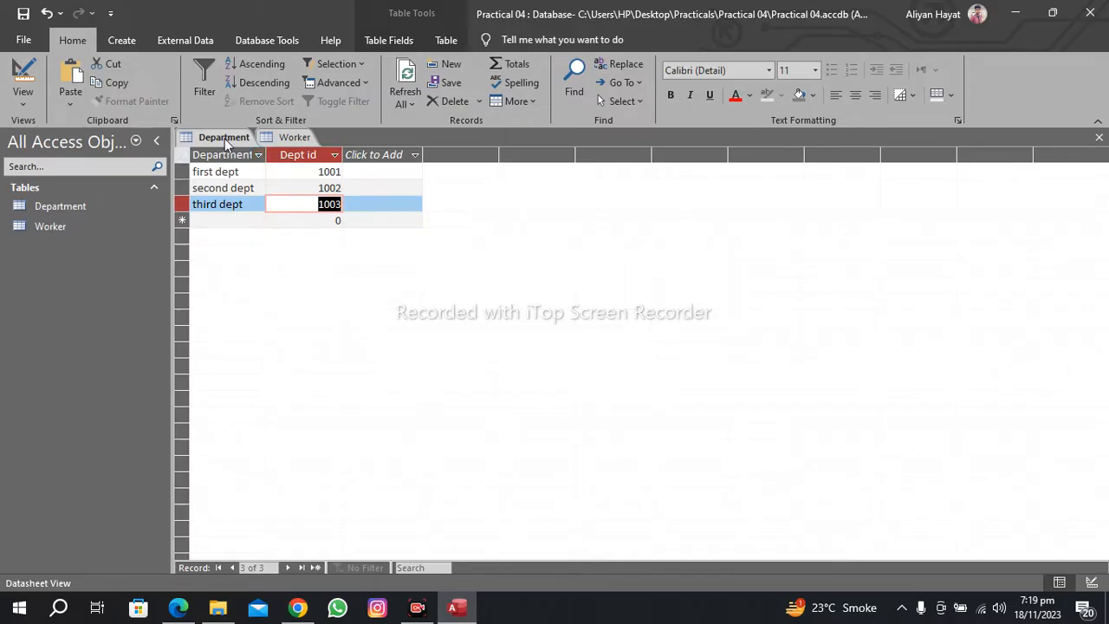
right_click(227, 139)
left_click(256, 205)
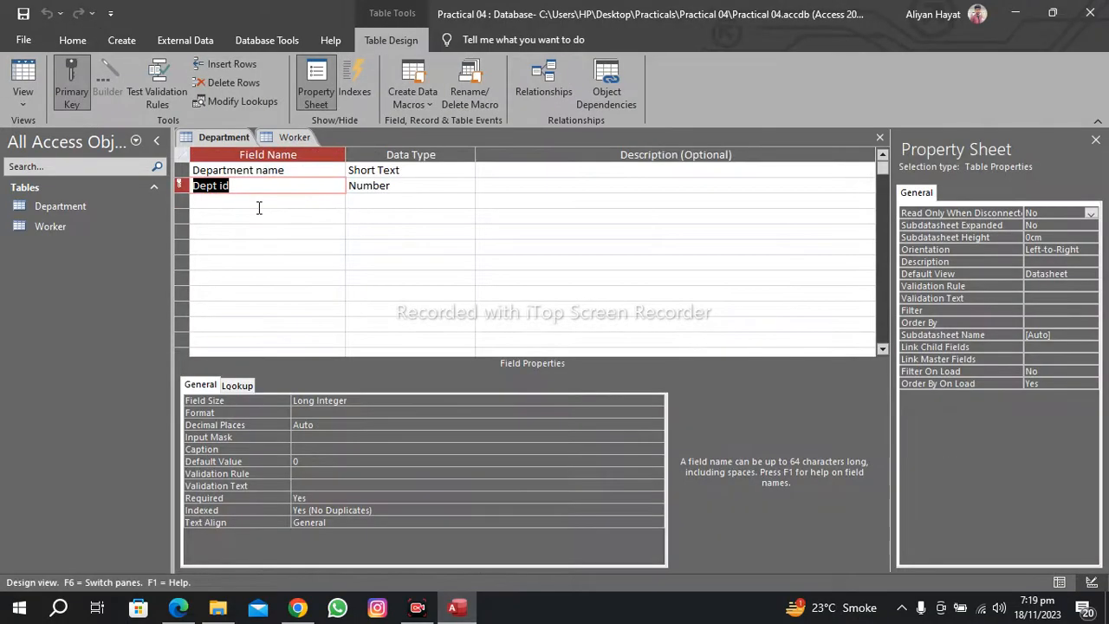
left_click(270, 141)
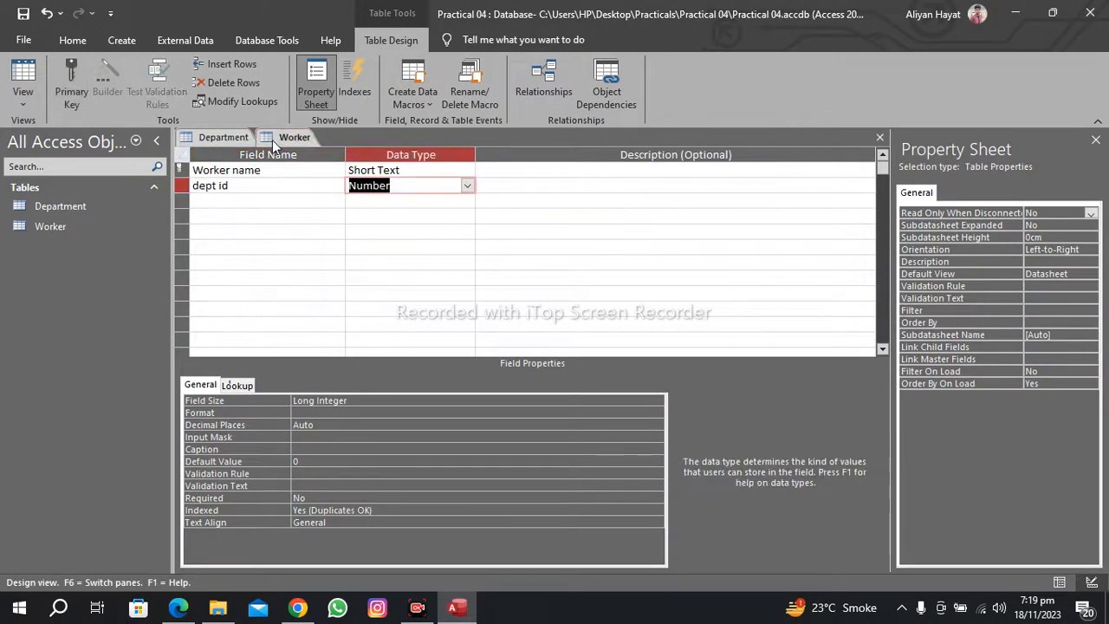
left_click(296, 186)
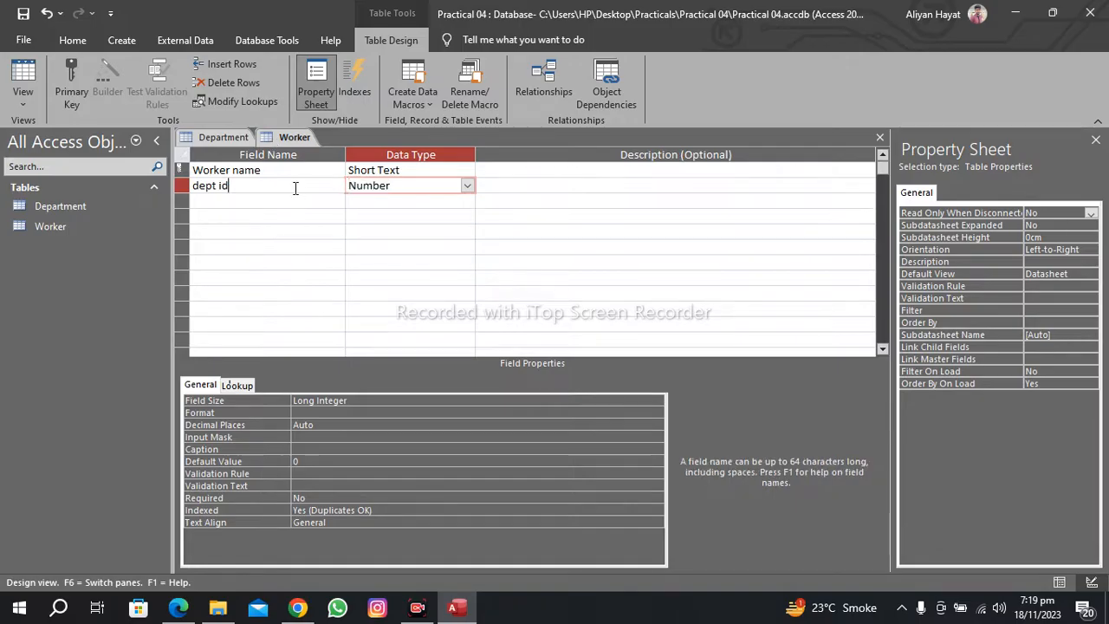
left_click(224, 137)
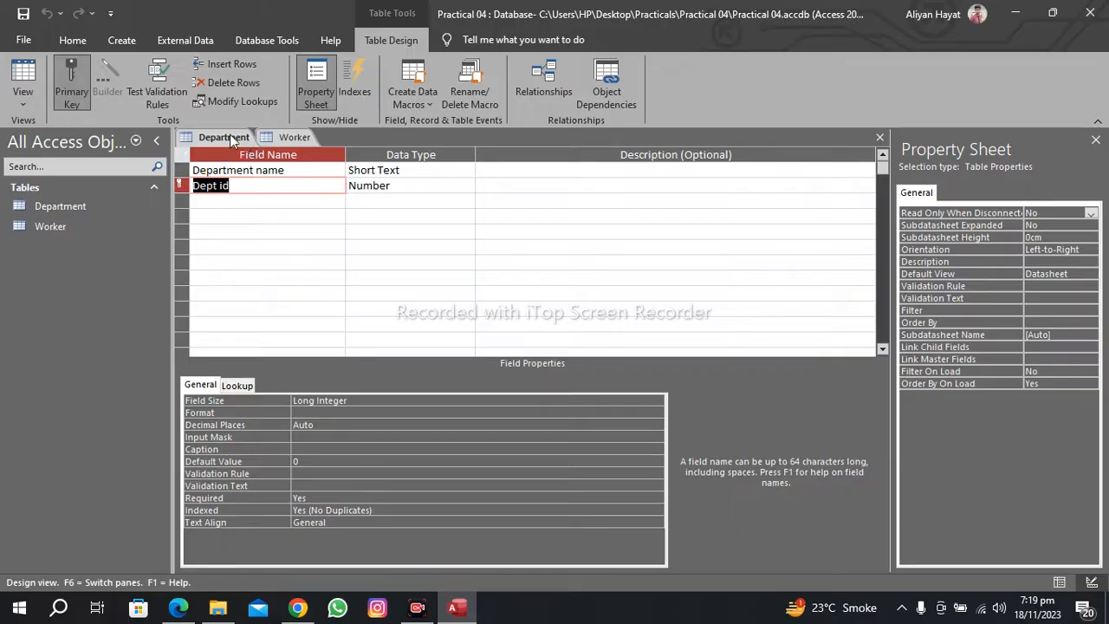
right_click(232, 141)
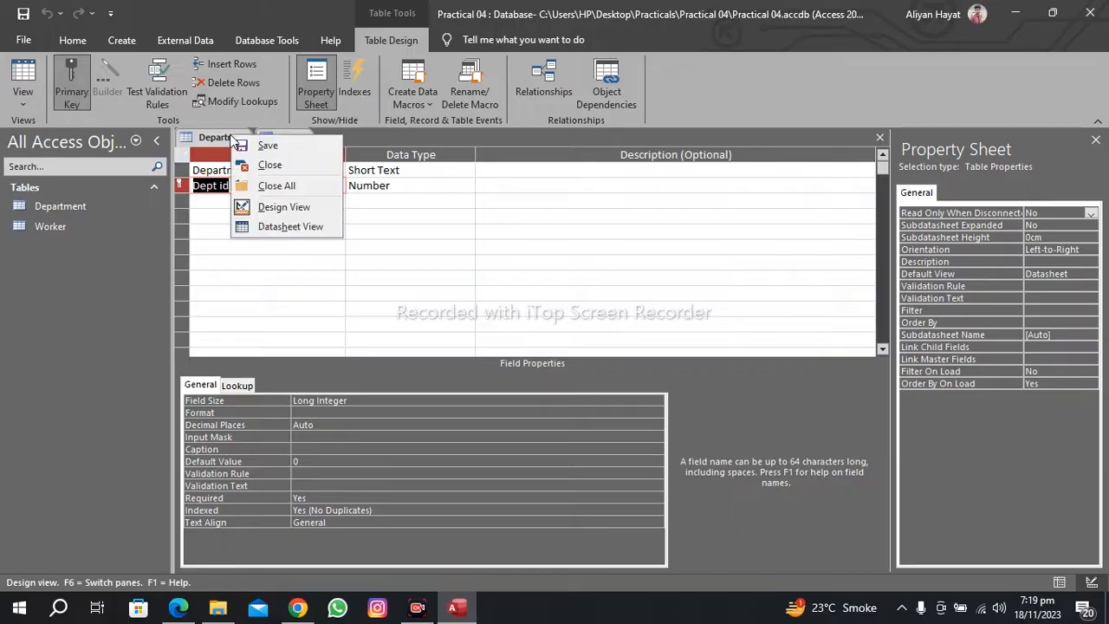
left_click(290, 226)
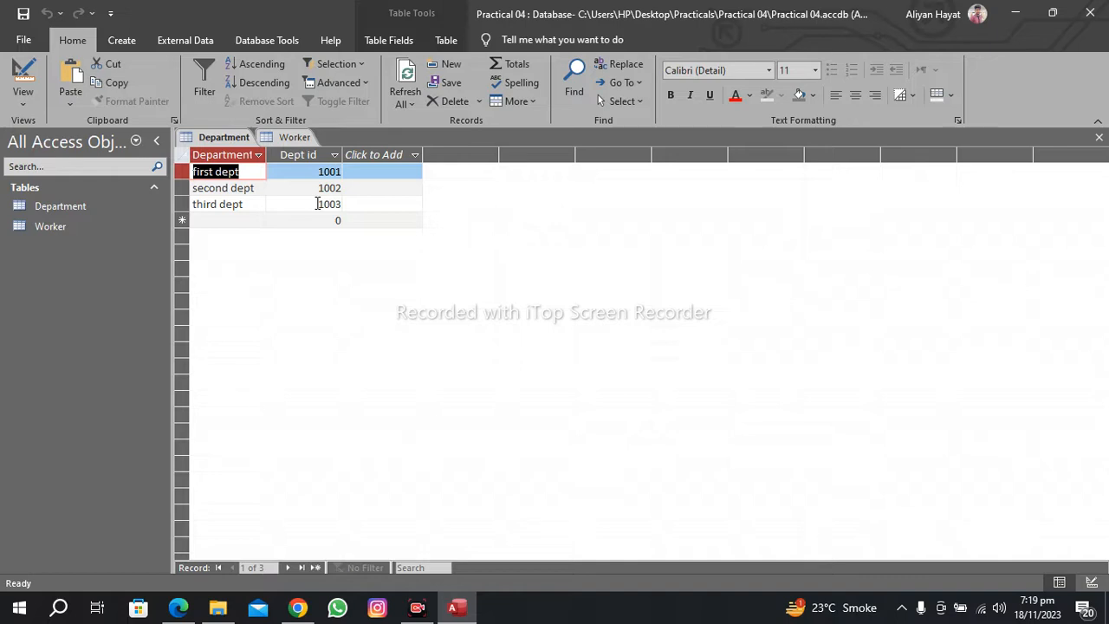
Step: Save the Worker table's design and show the table in Datasheet View
left_click(292, 137)
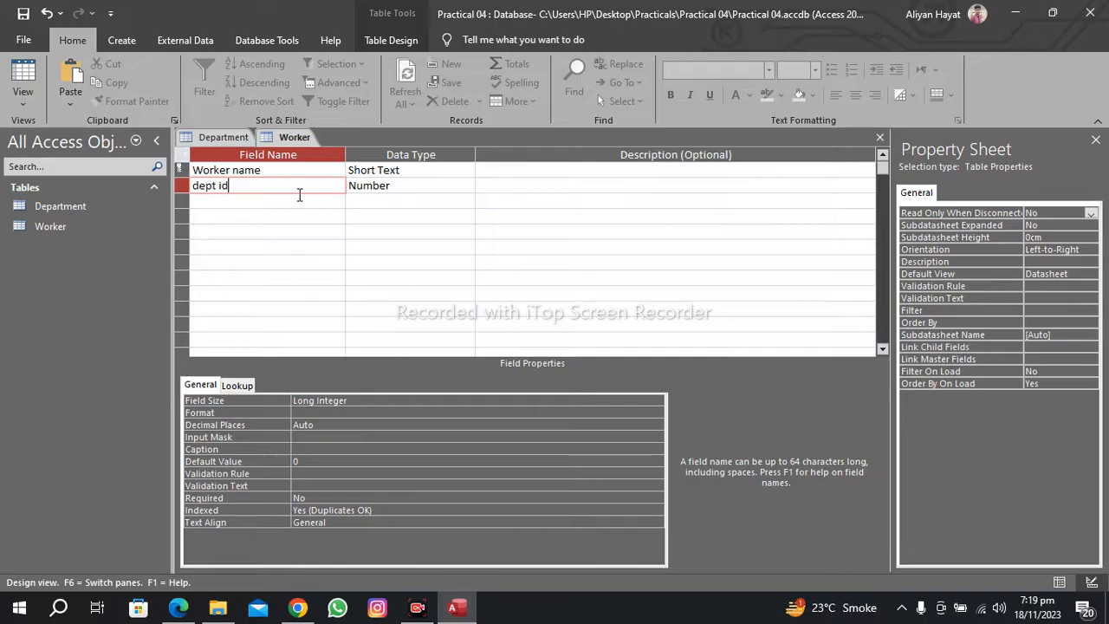
left_click(300, 197)
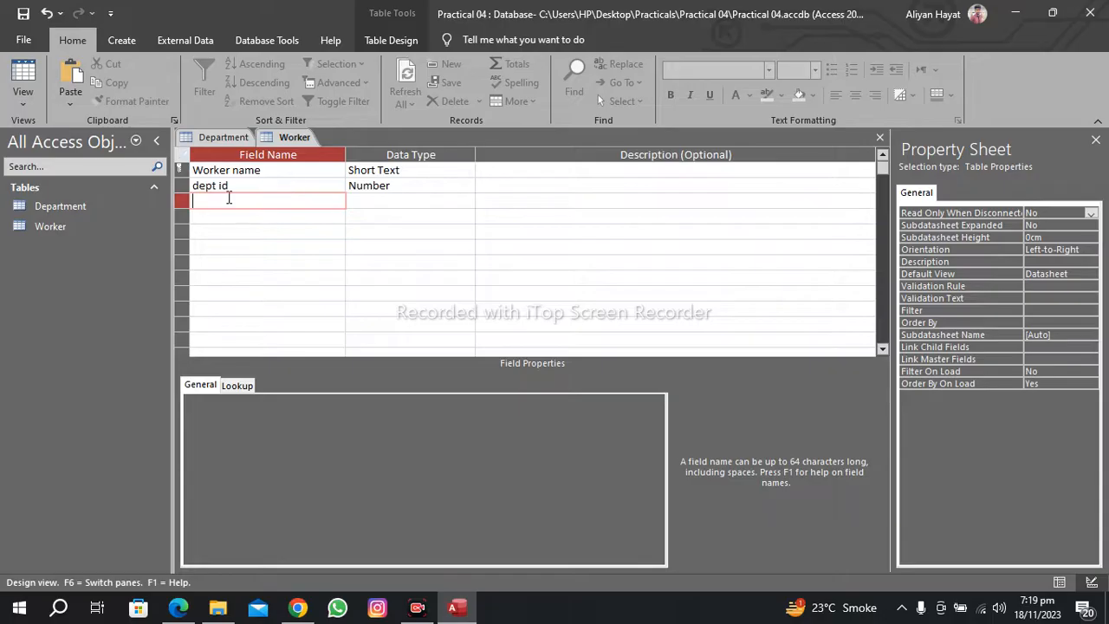
right_click(286, 143)
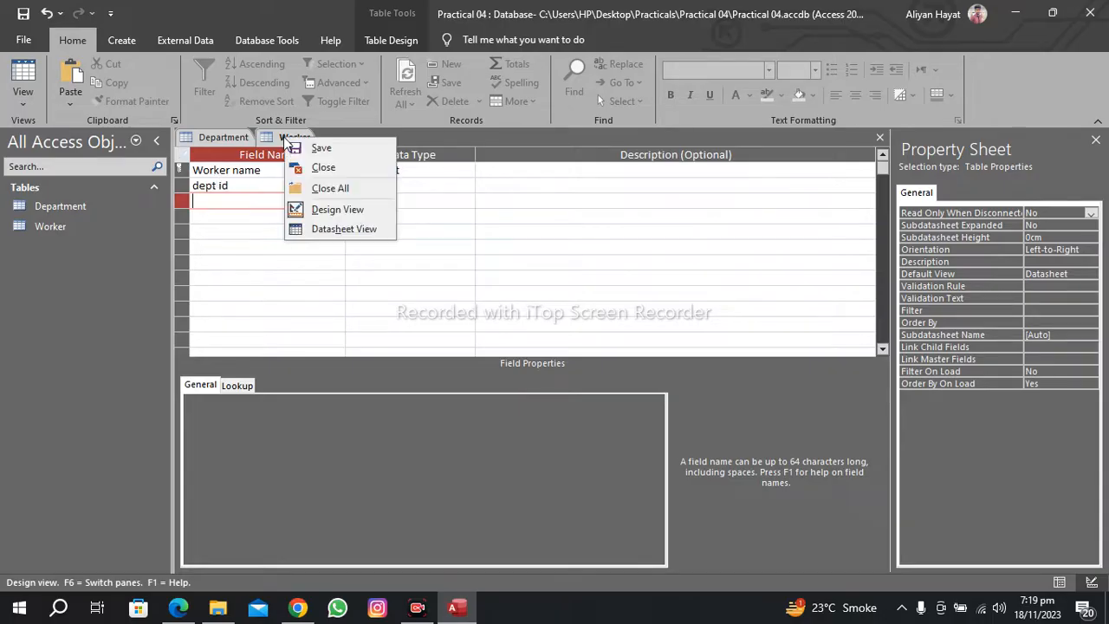
left_click(316, 232)
left_click(525, 353)
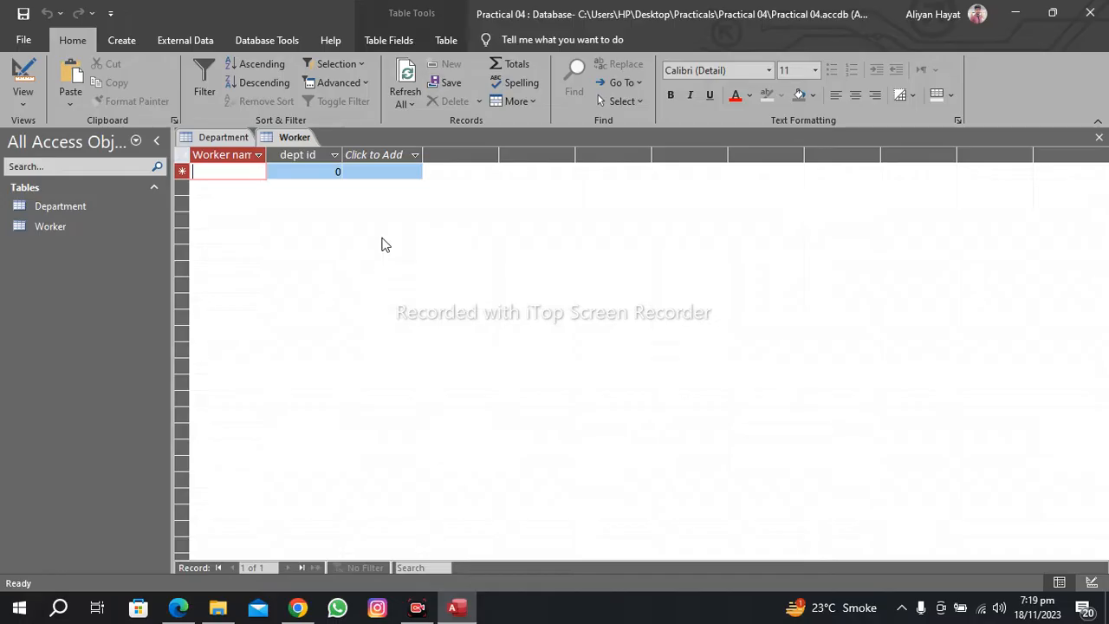
Step: Open the database's Relationships layout and add the Department and Worker tables to it
left_click(251, 40)
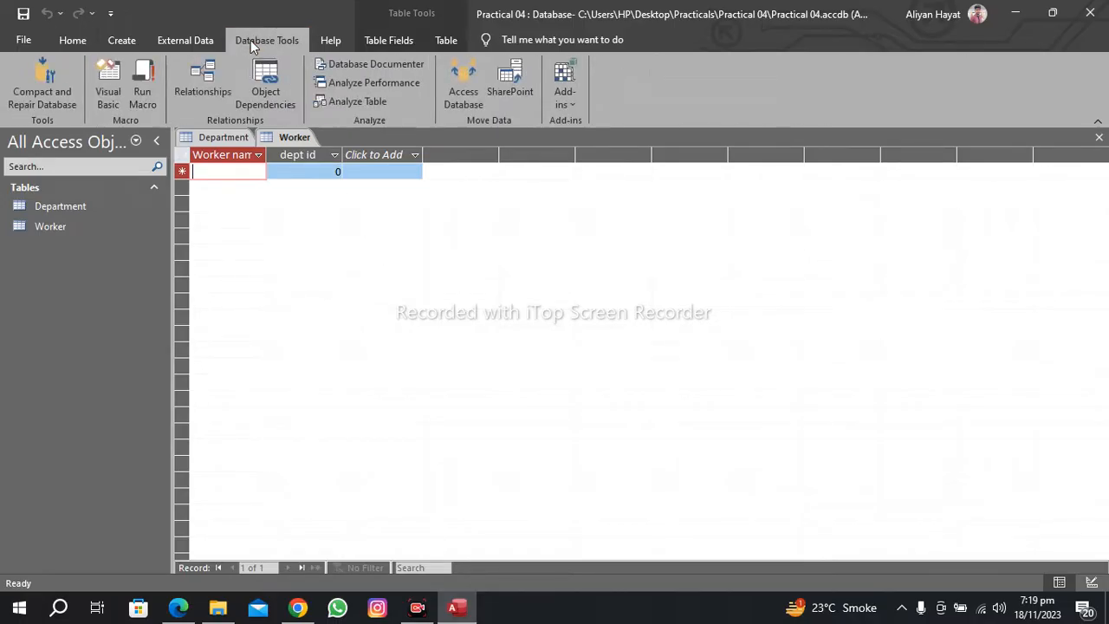
left_click(190, 94)
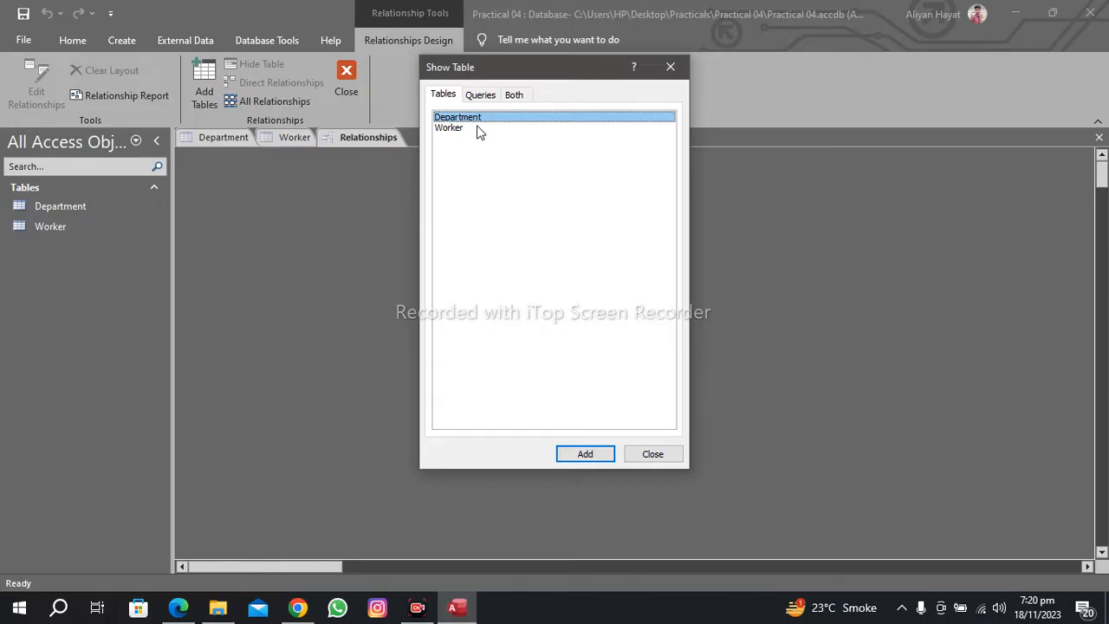
left_click(582, 458)
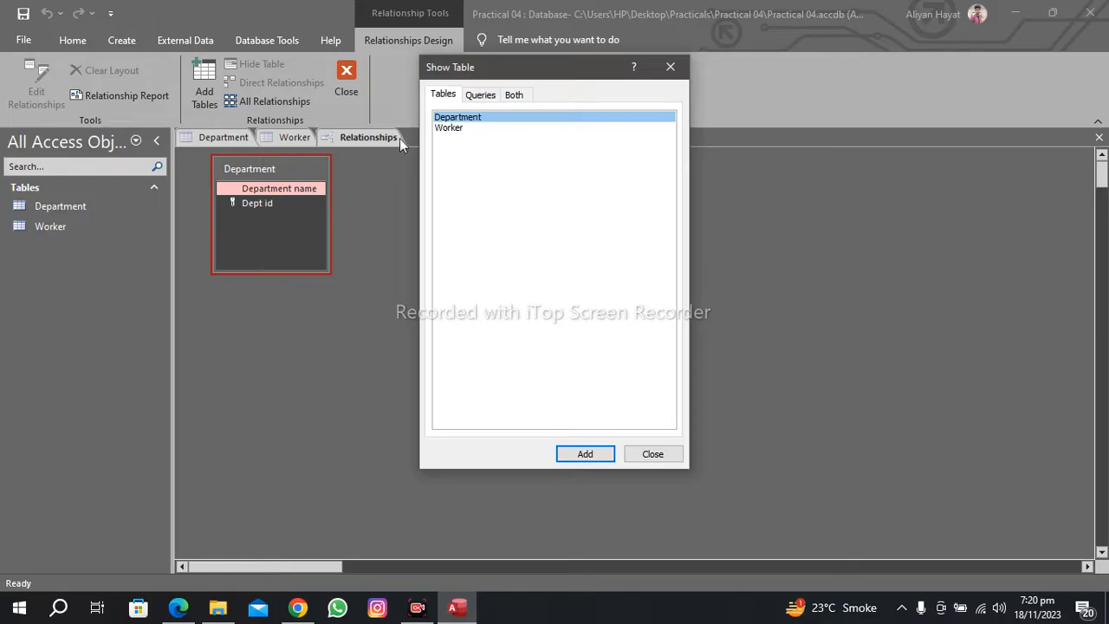
left_click(448, 129)
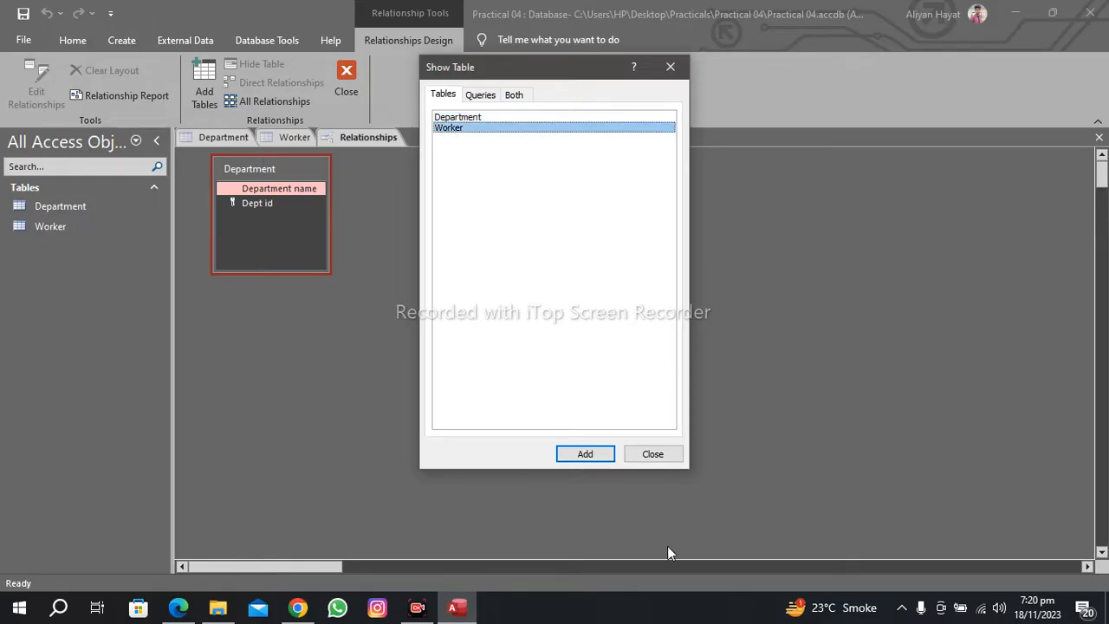
left_click(602, 458)
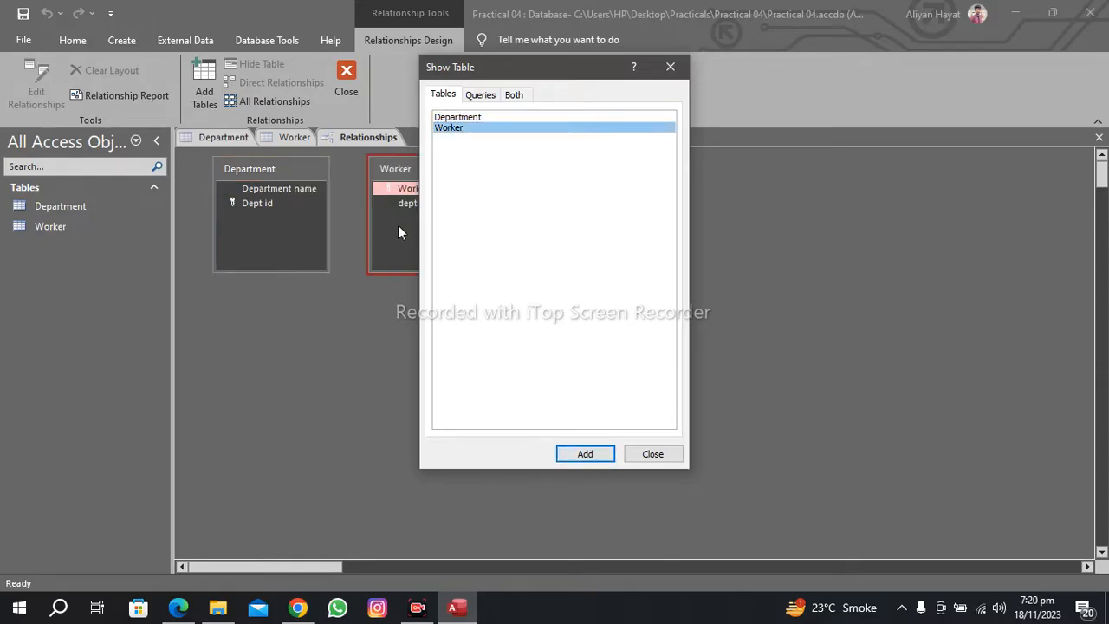
left_click(654, 454)
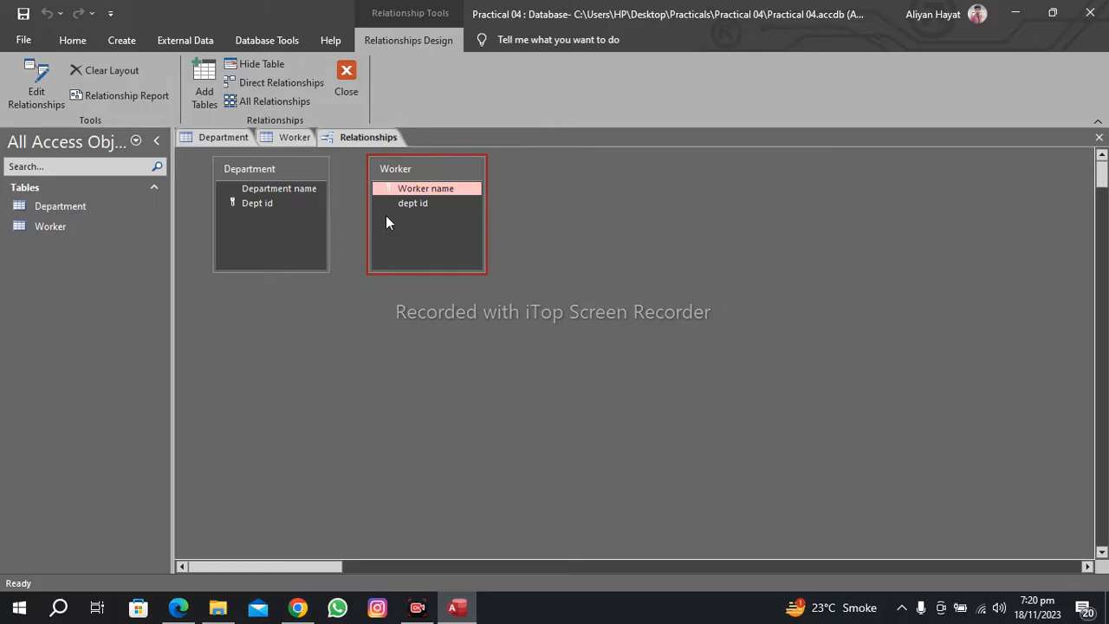
Step: Try to link the Worker table's dept id to the Department table's Dept id with referential integrity enforced
left_click(416, 202)
left_click_drag(416, 203, 298, 203)
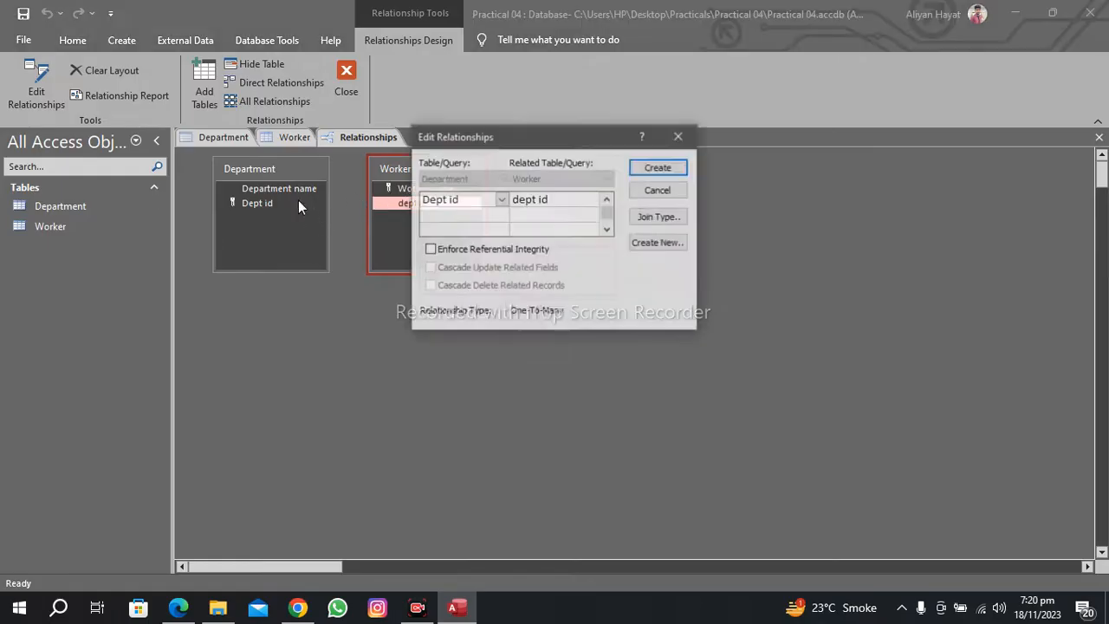
left_click(440, 250)
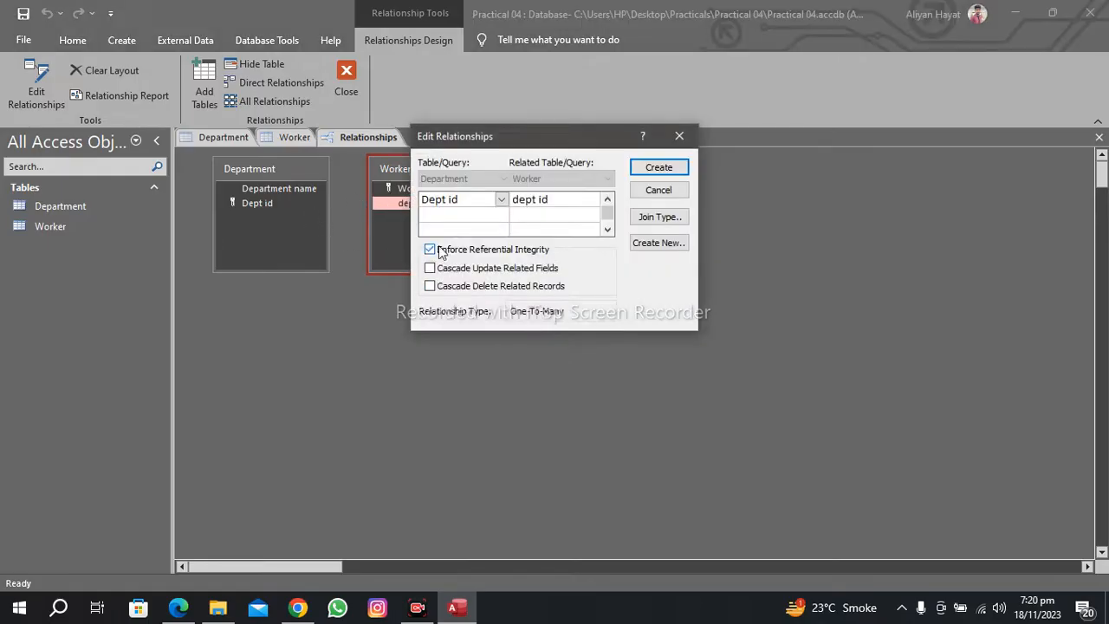
left_click(653, 169)
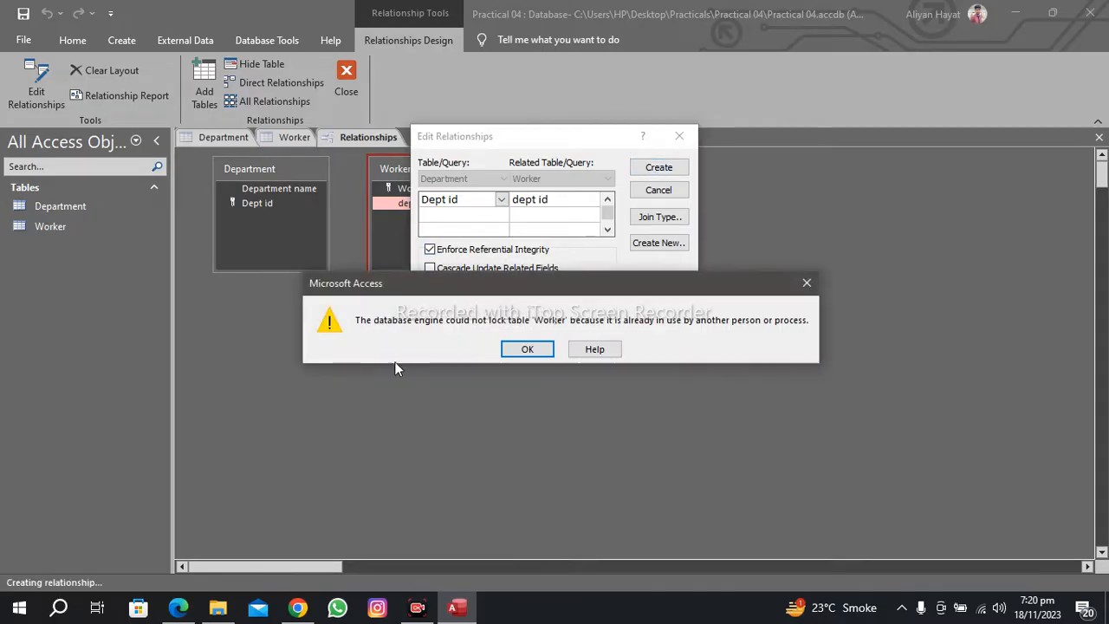
left_click(527, 347)
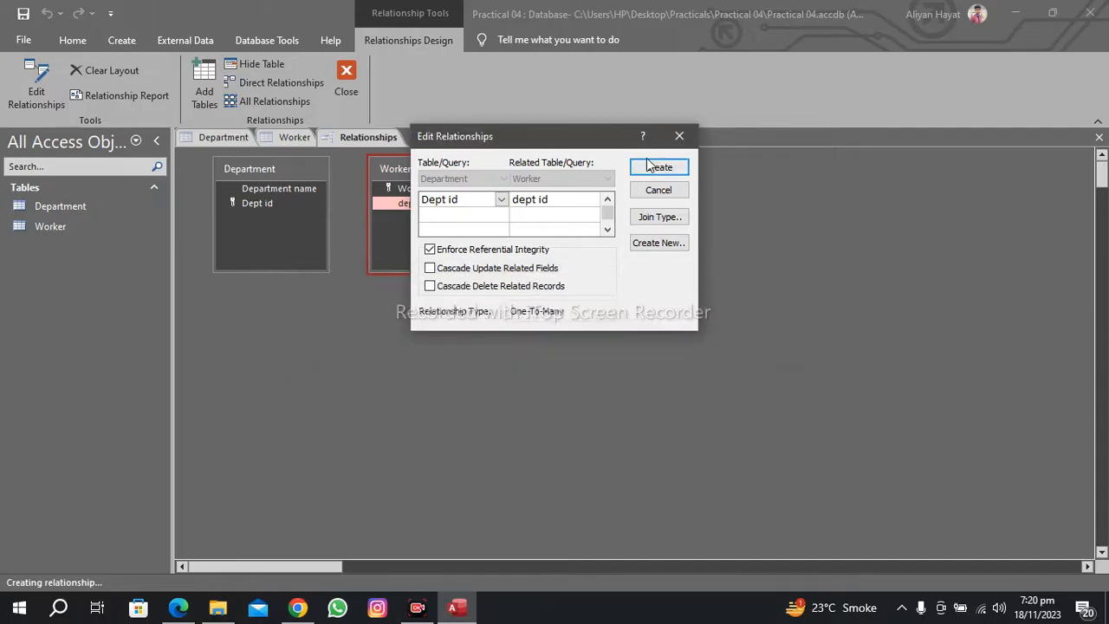
left_click(672, 139)
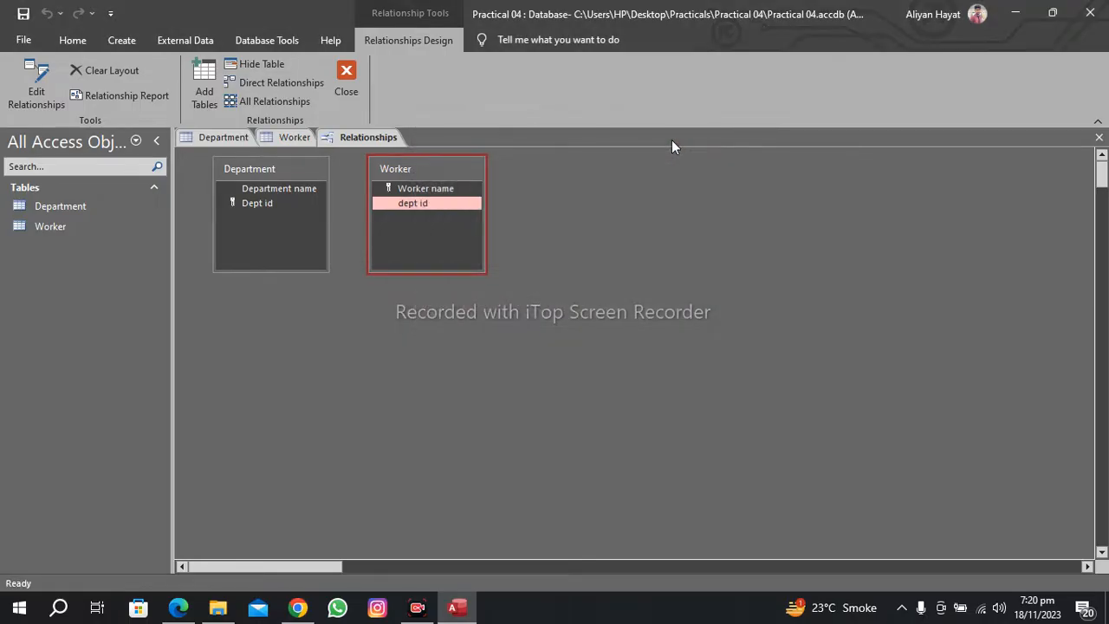
Step: Close the open Worker and Department tables, leaving only the Relationships layout open
left_click(299, 139)
right_click(298, 139)
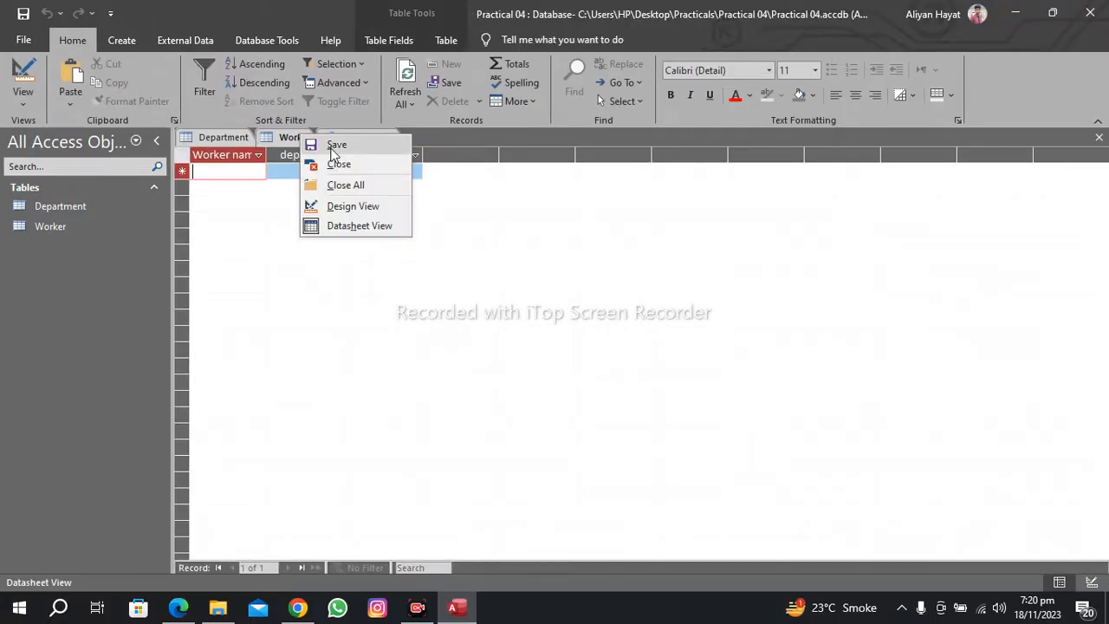
left_click(329, 162)
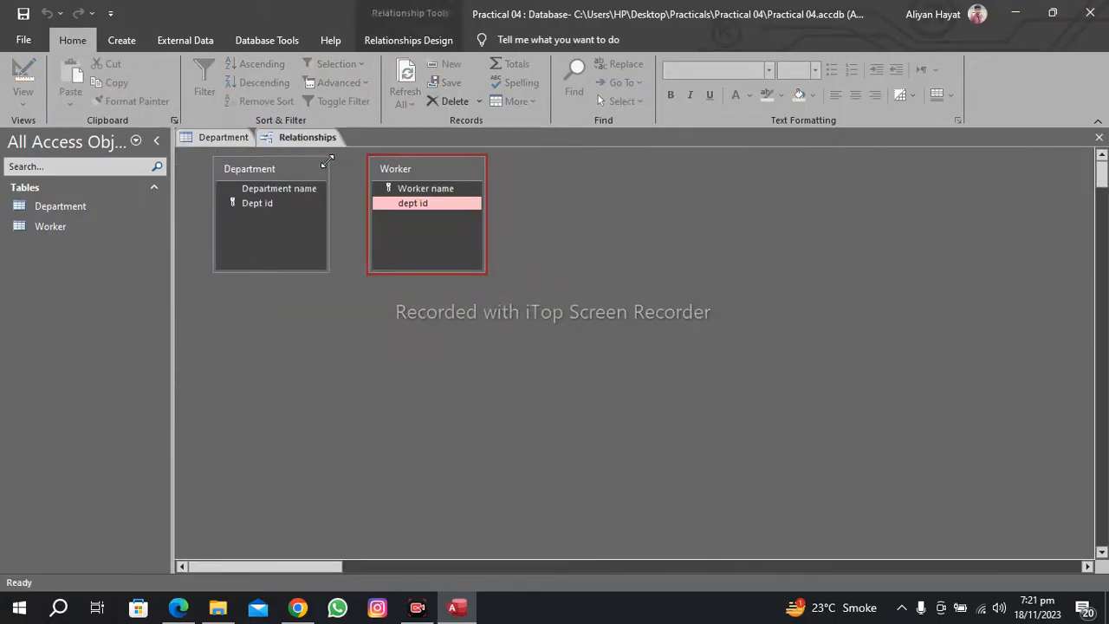
left_click(223, 138)
right_click(225, 138)
left_click(263, 165)
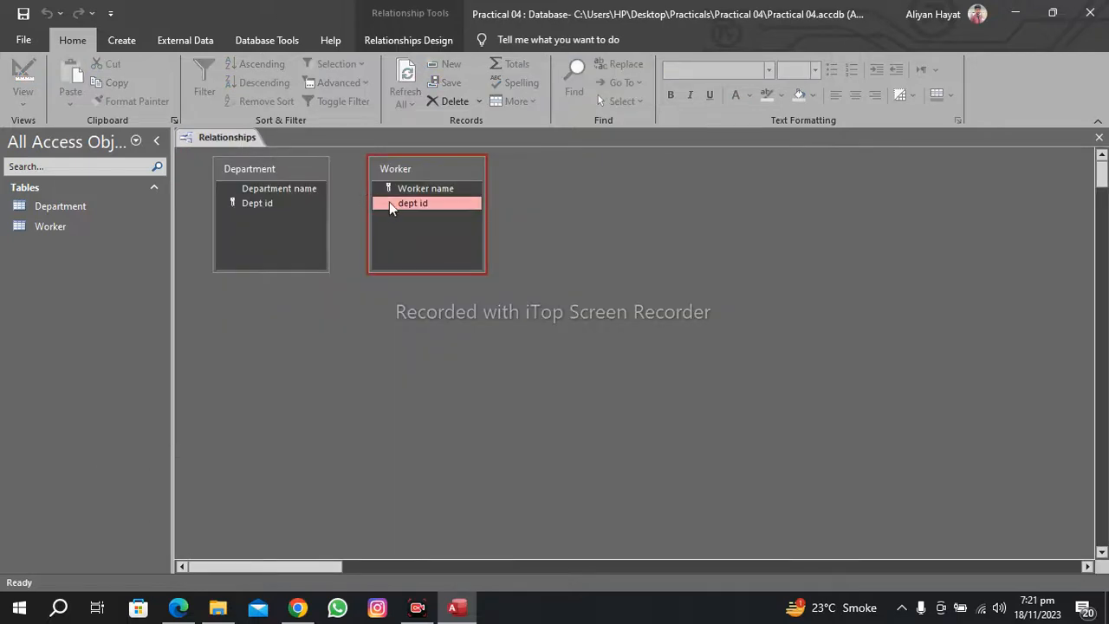
Step: Create a one-to-many relationship between Department's Dept id and Worker's dept id, enforcing referential integrity
left_click_drag(390, 208, 300, 208)
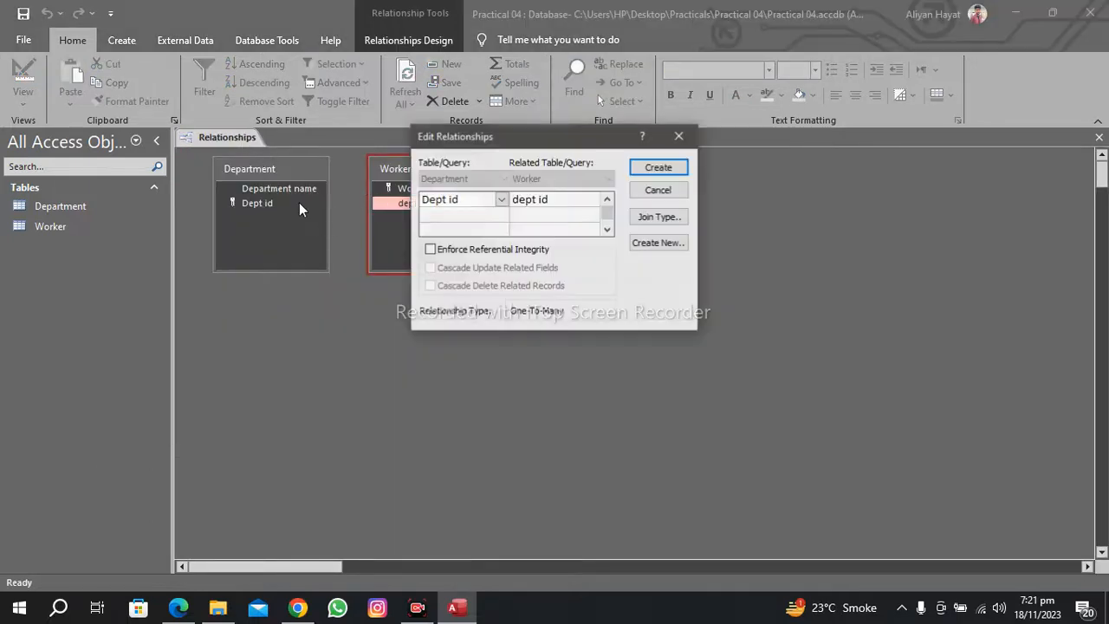
left_click(430, 250)
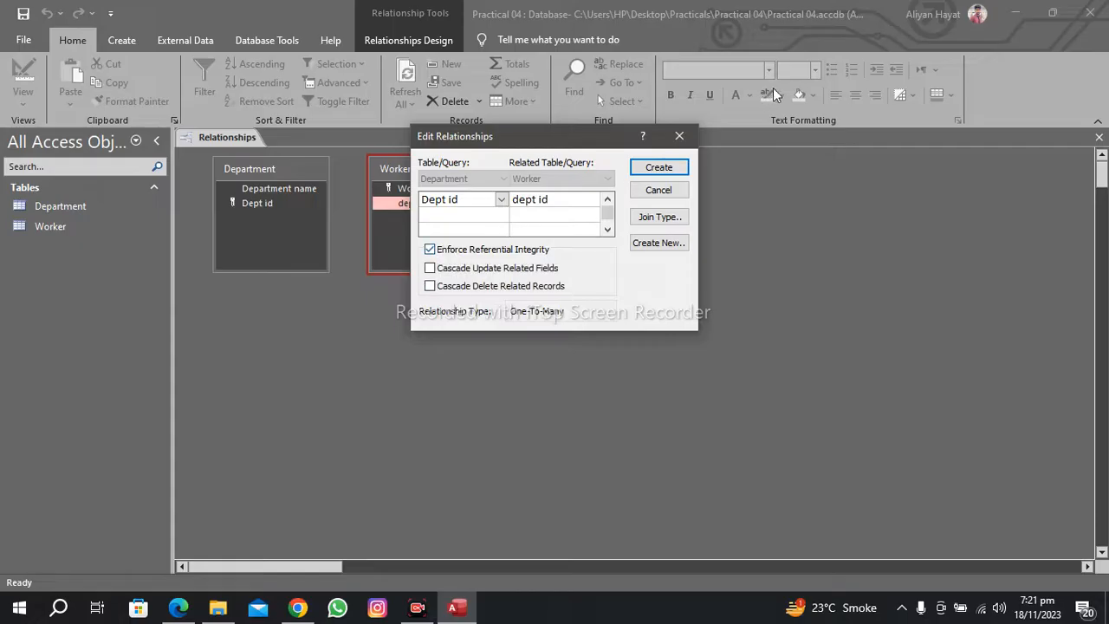
left_click(658, 167)
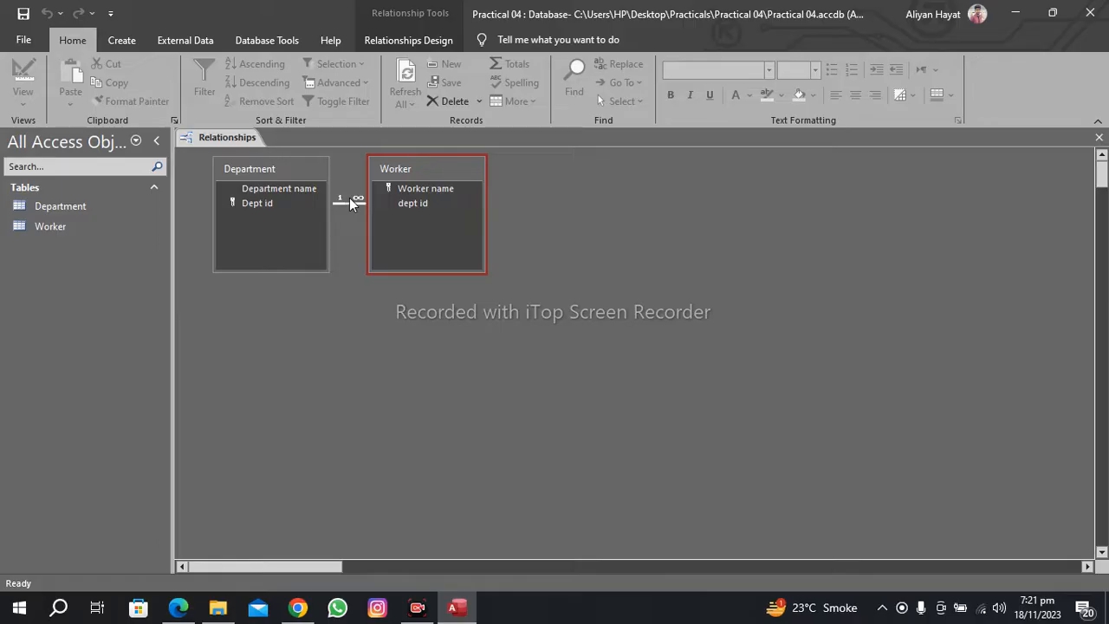
Step: Open the Worker table and add two records with worker names, using dept id 1001 for the first and 1003 for the second
double_click(74, 227)
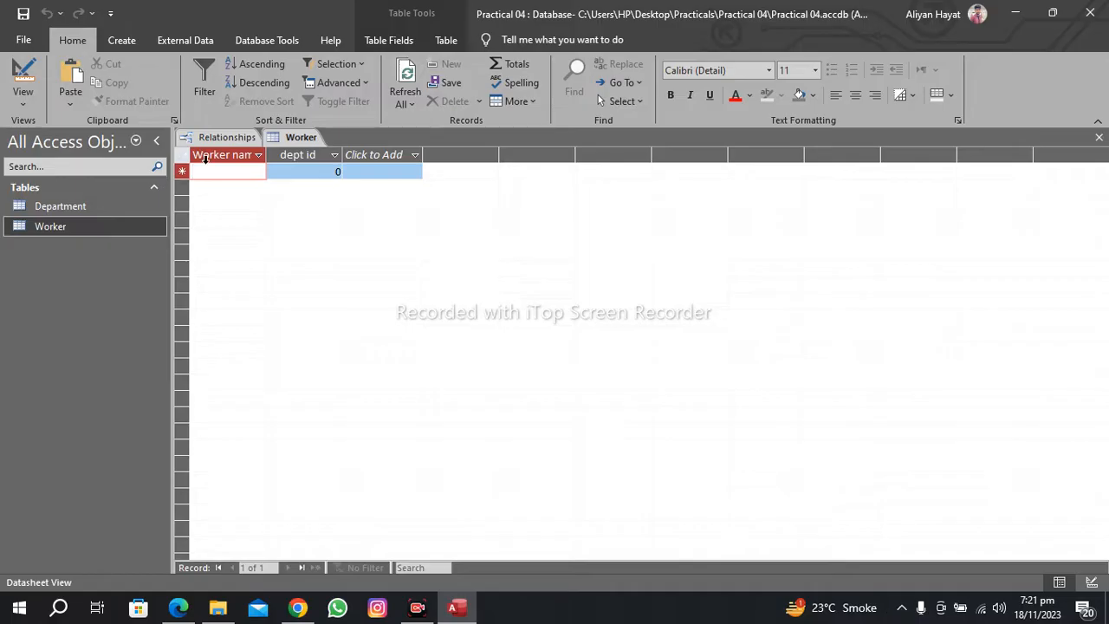
type("furqan")
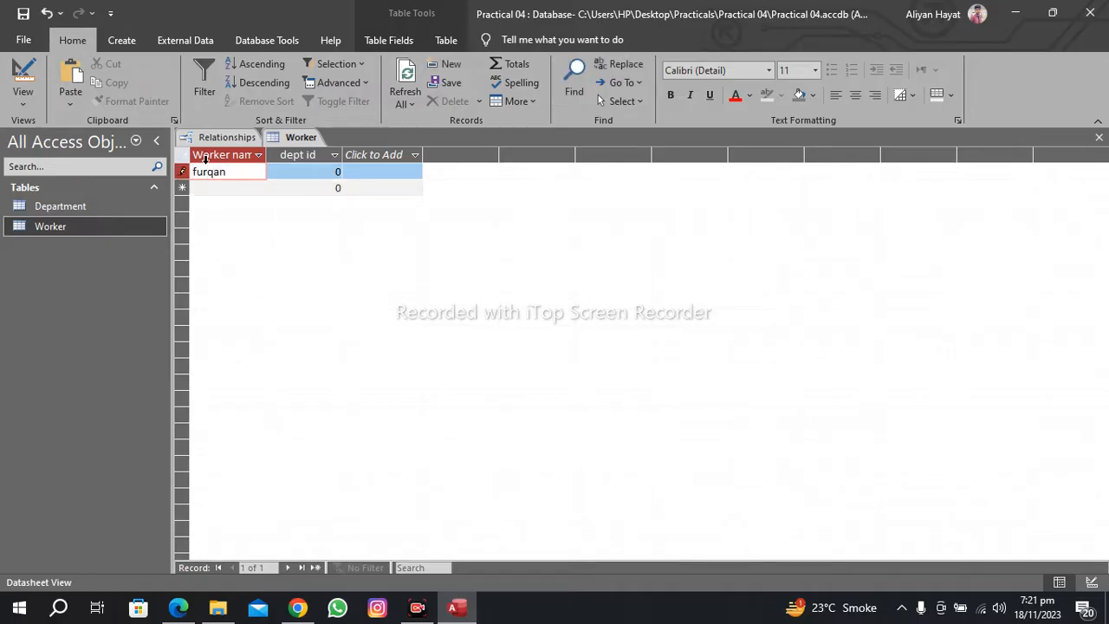
key("Tab")
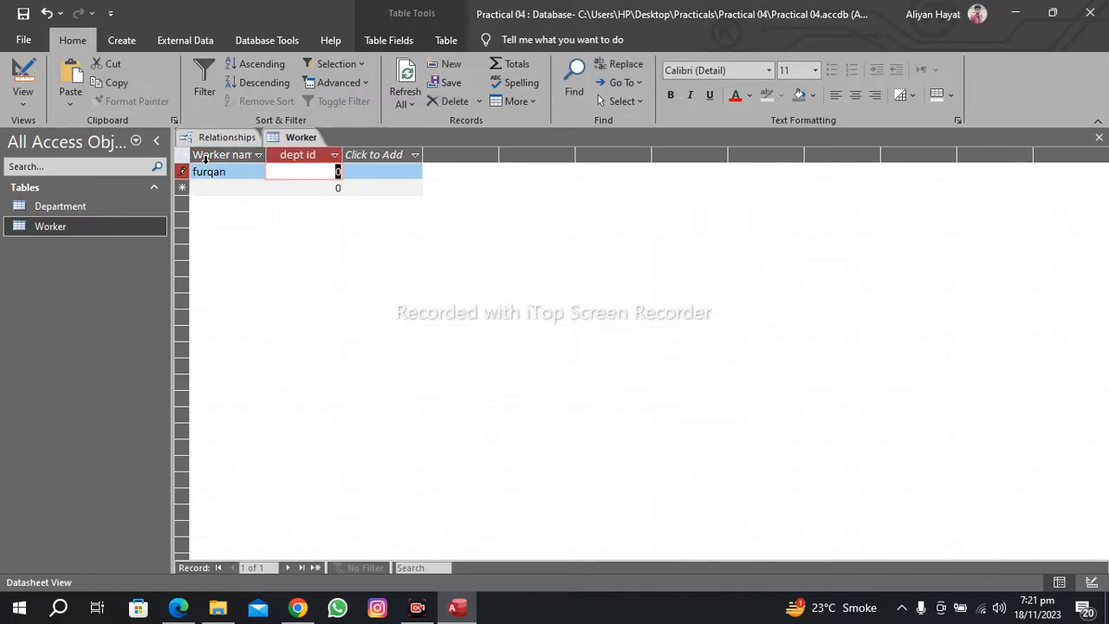
type("1001")
key("Tab")
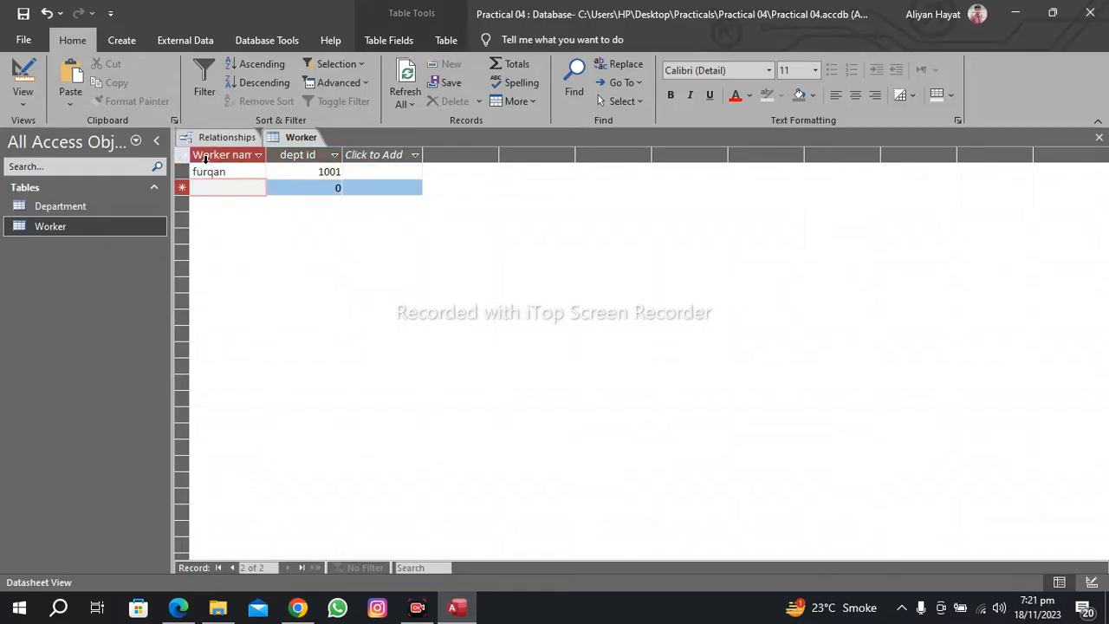
type("kashif")
key("Tab")
type("1003")
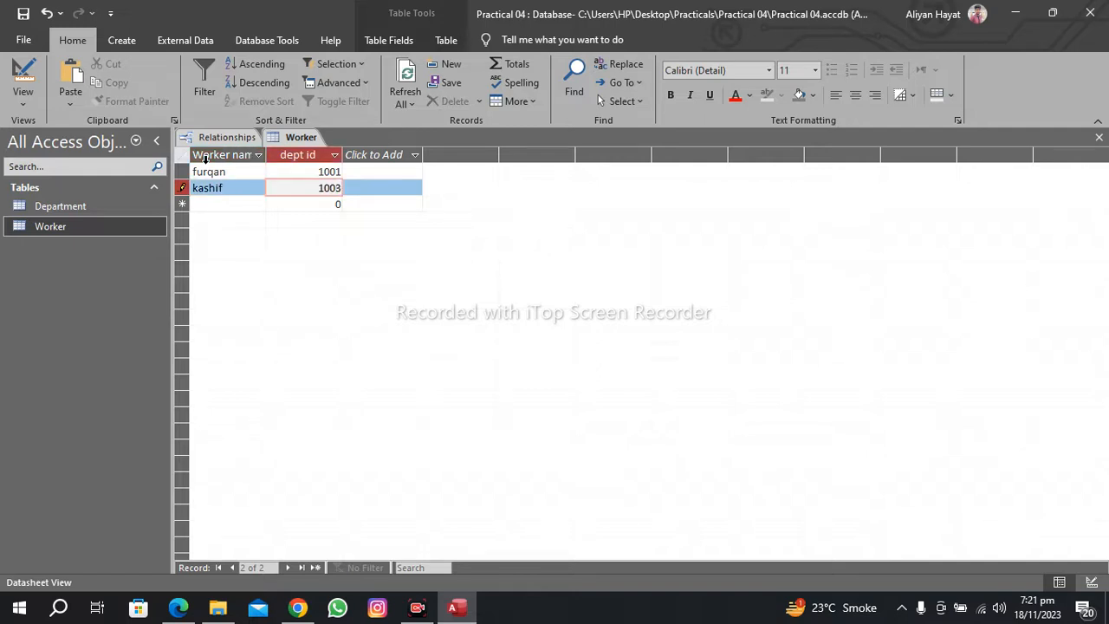
key("Tab")
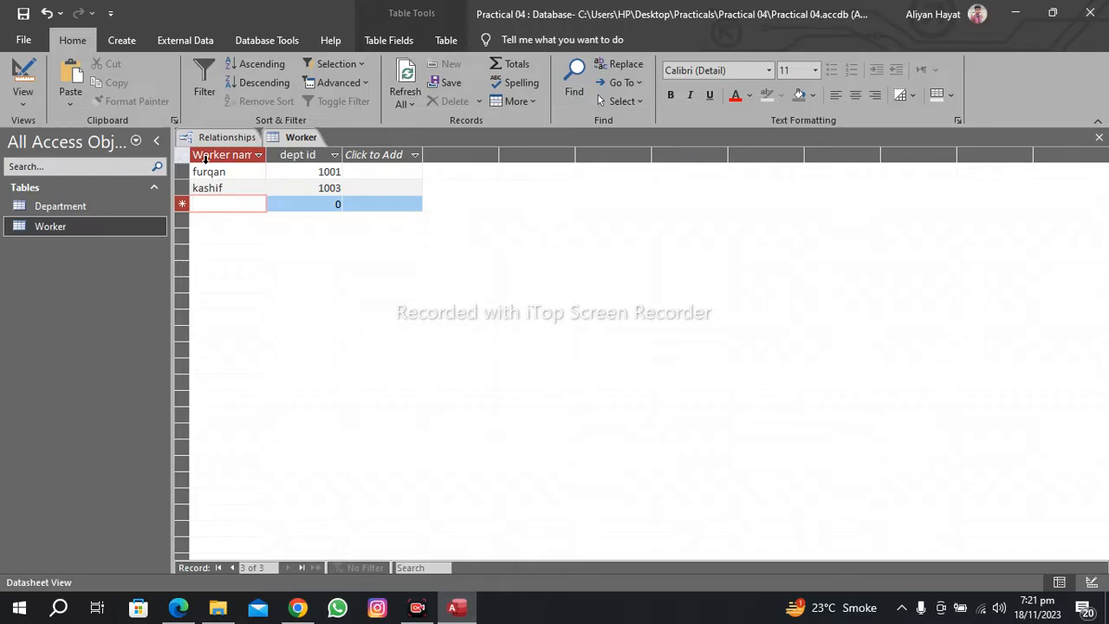
Step: Enter a third worker's name and try to save the record with dept id 1007
type("sufyan")
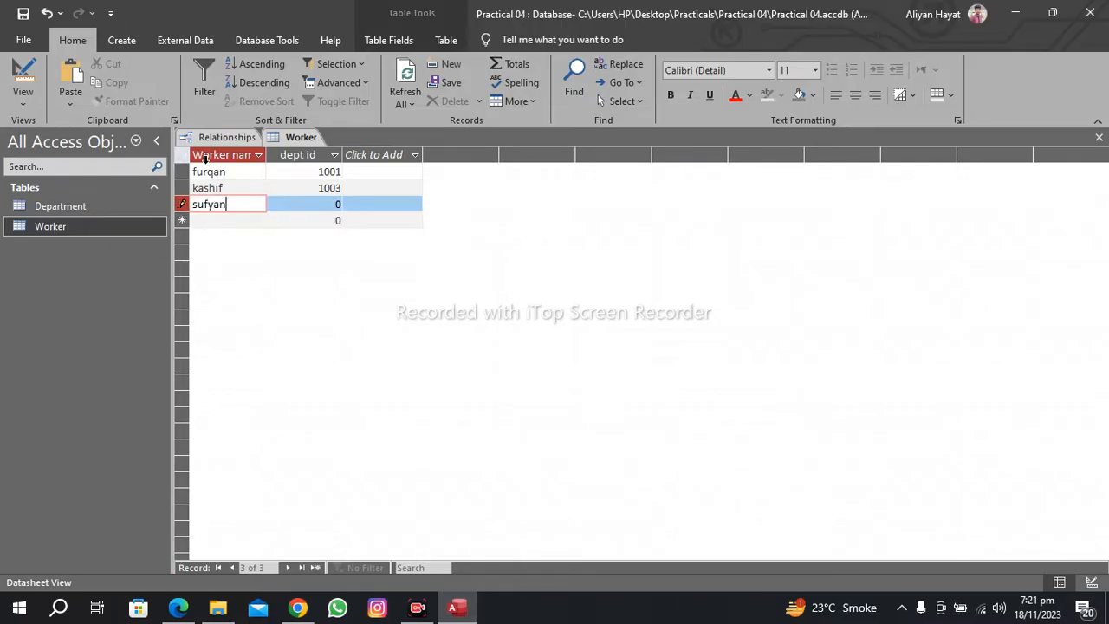
key("Tab")
type("1007")
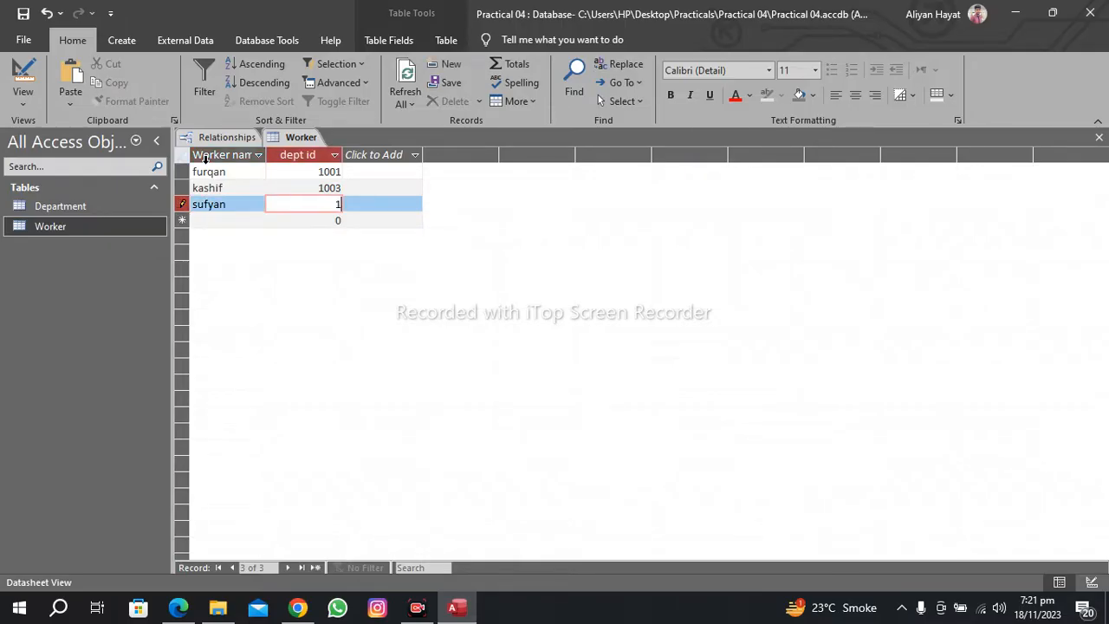
key("Return")
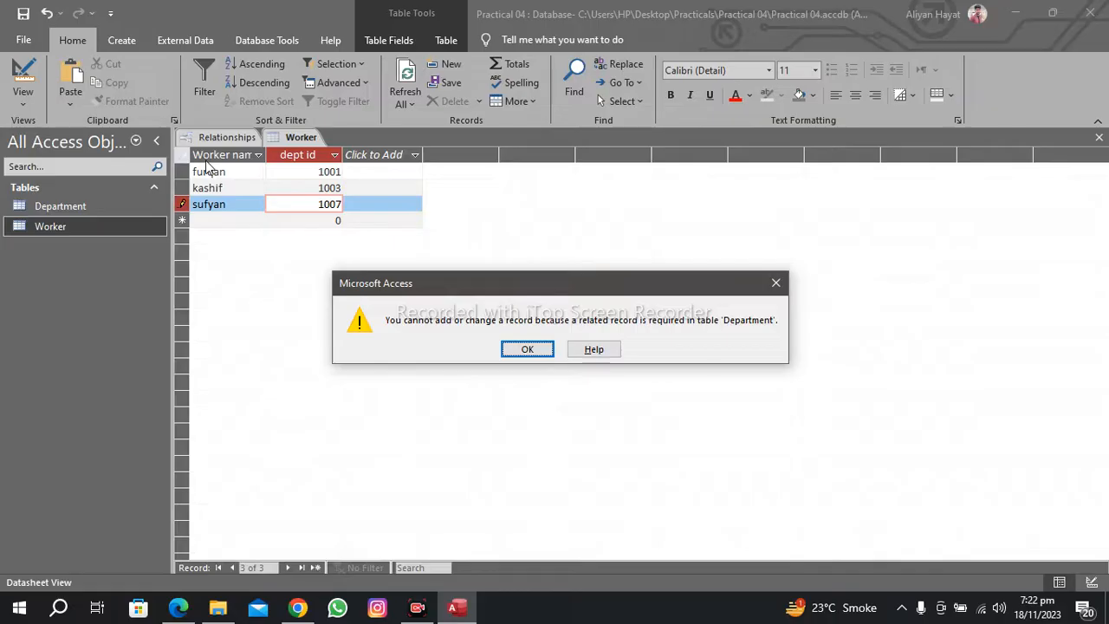
left_click(527, 351)
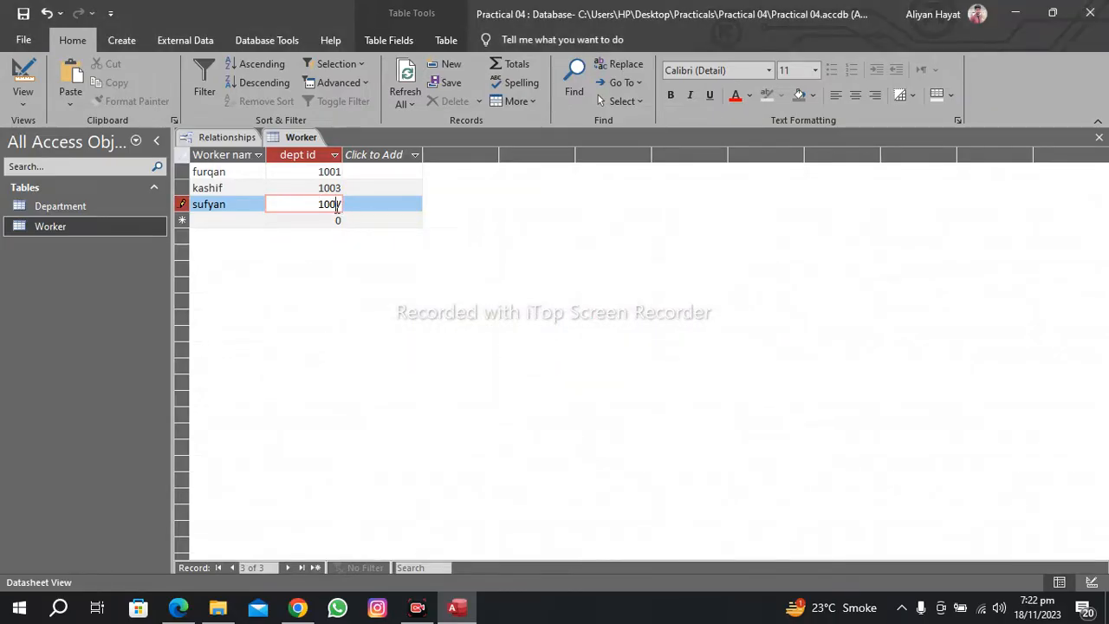
Step: Set the third worker's dept id to 1002 and commit the record
key("BackSpace")
key("BackSpace")
type("02")
key("Return")
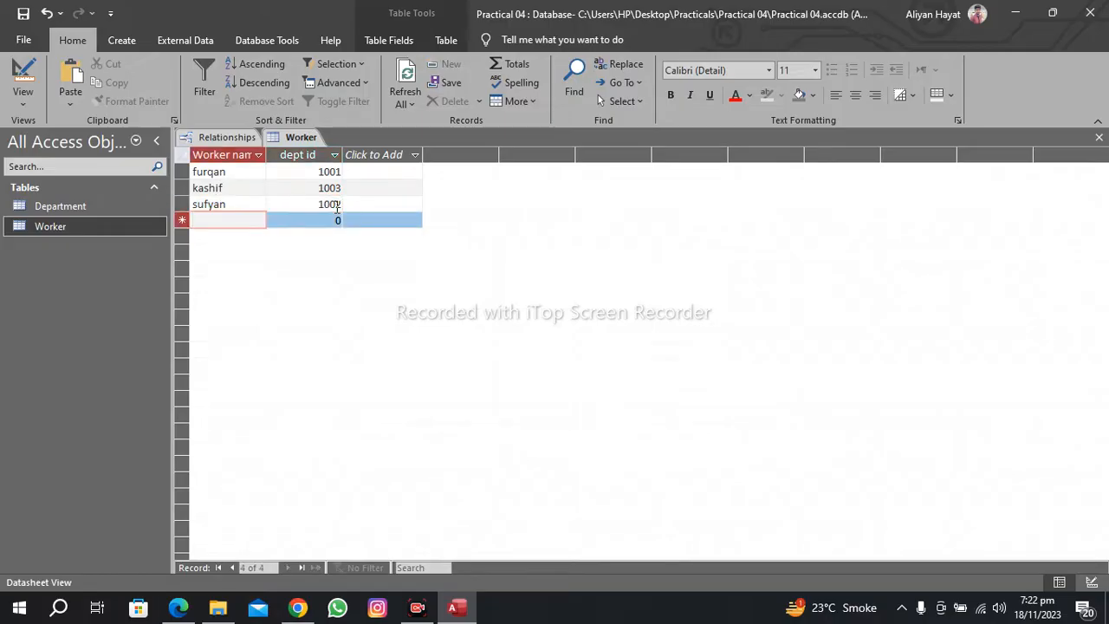
Step: Check the Dept id values in the Department table against the dept id entries in the Worker table
double_click(97, 213)
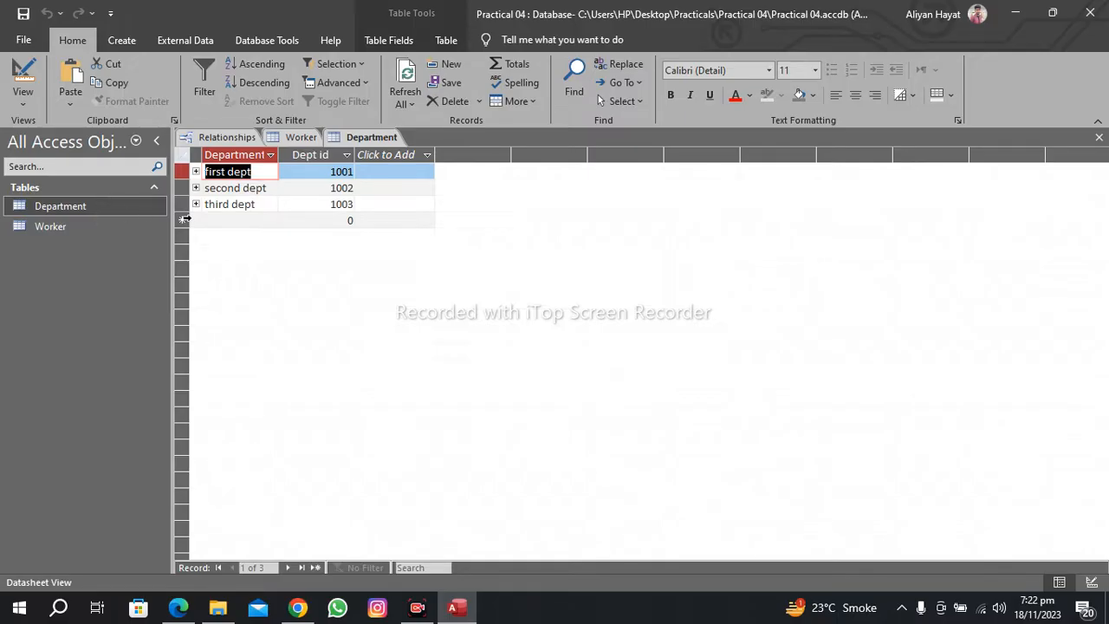
left_click(289, 185)
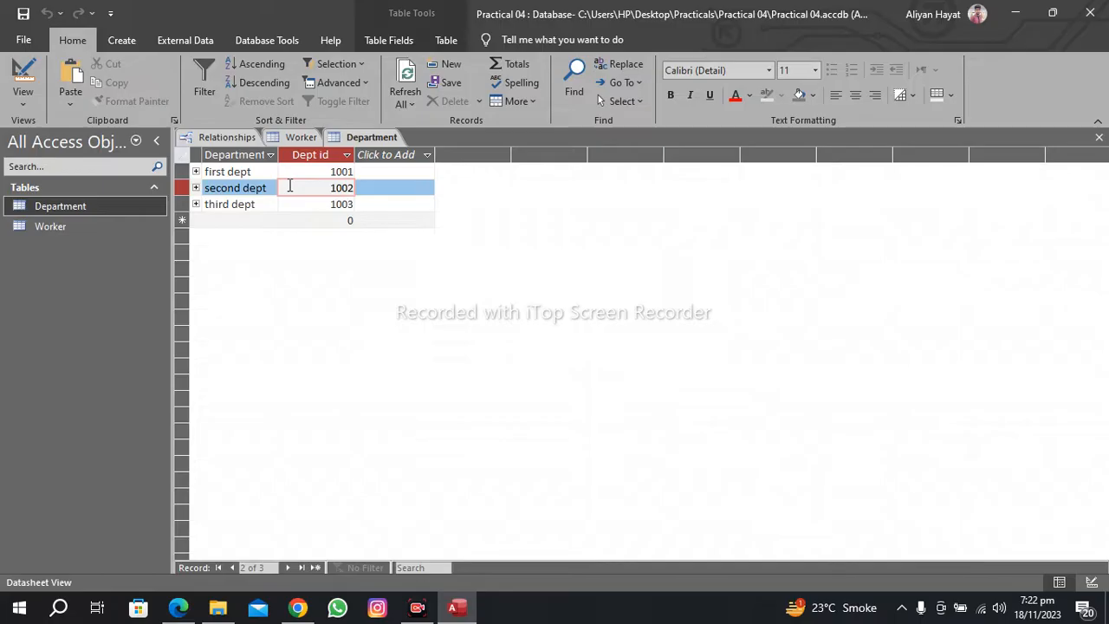
left_click(280, 140)
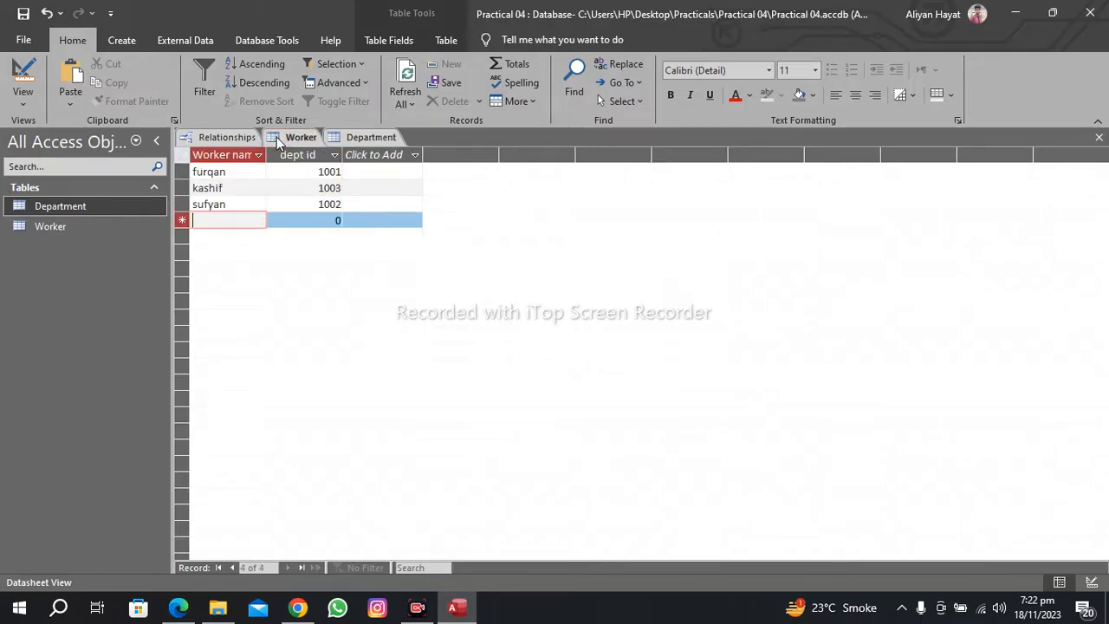